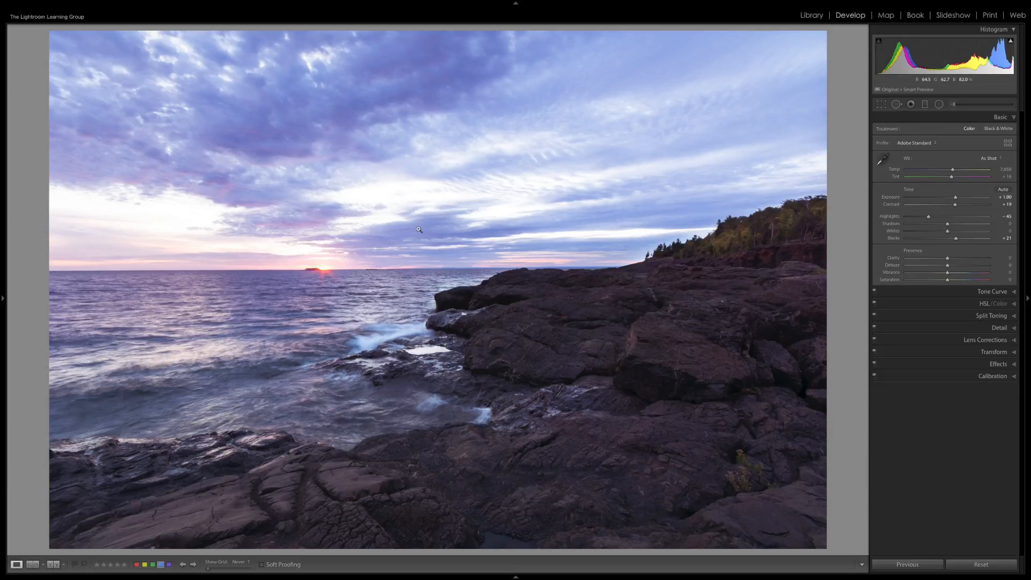
Step: Open the export settings for the seascape photo
{"action": "right_click", "coordinate": [306, 294]}
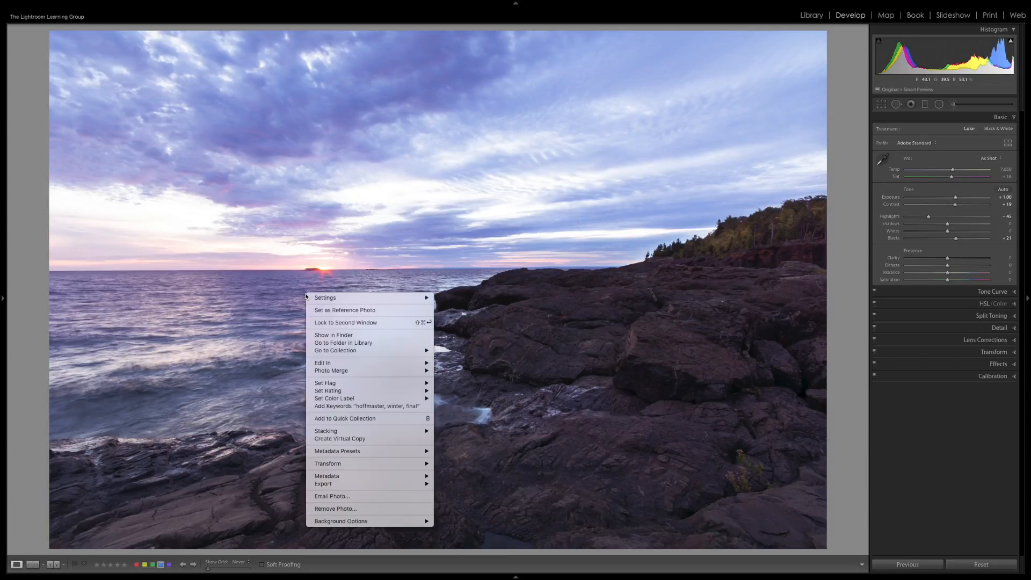
{"action": "mouse_move", "coordinate": [353, 486]}
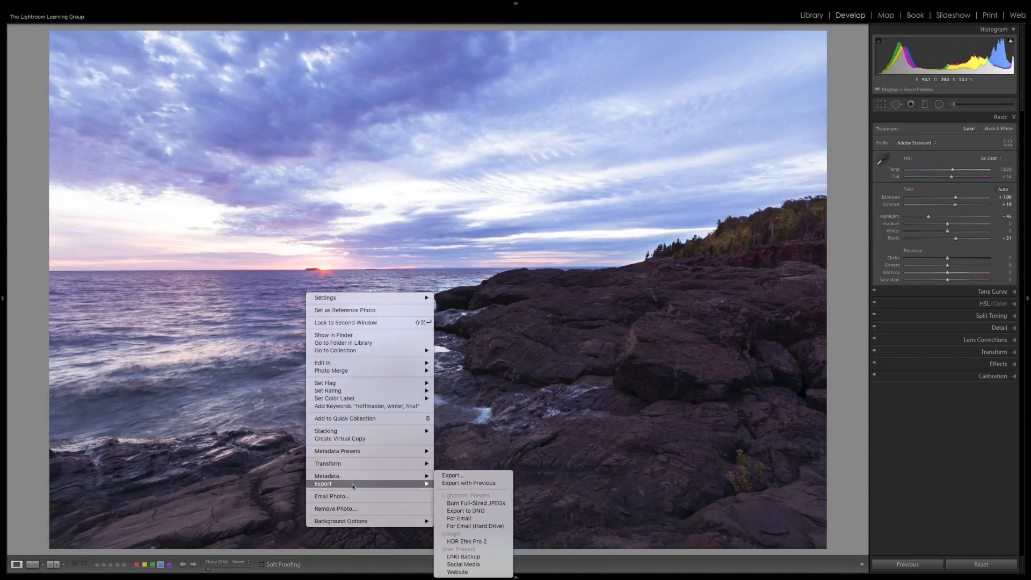
{"action": "left_click", "coordinate": [470, 476]}
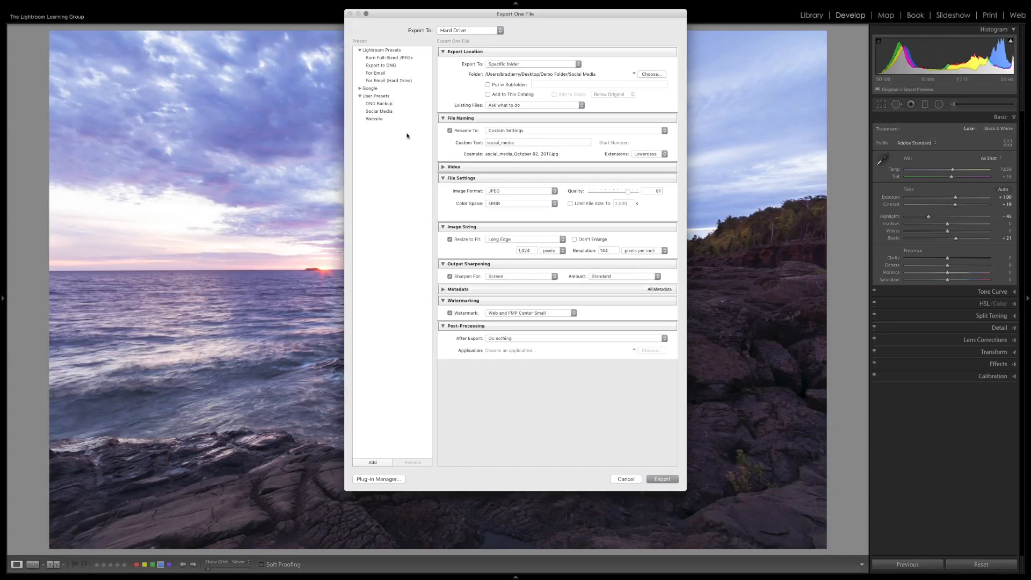
Step: Compare the DNG Backup, Social Media and Website user export presets, and leave Social Media selected
{"action": "left_click", "coordinate": [387, 105]}
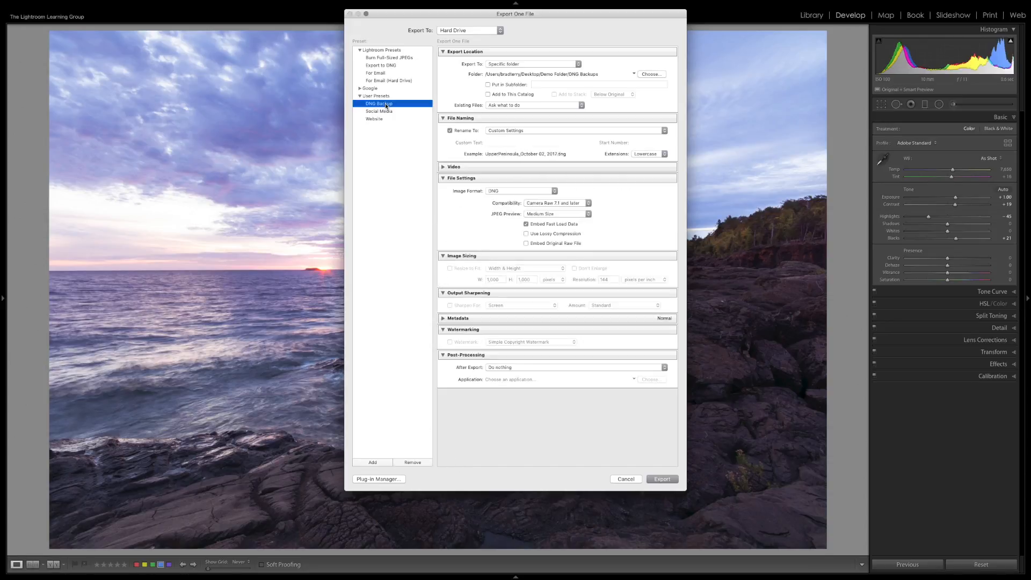
{"action": "left_click", "coordinate": [387, 112]}
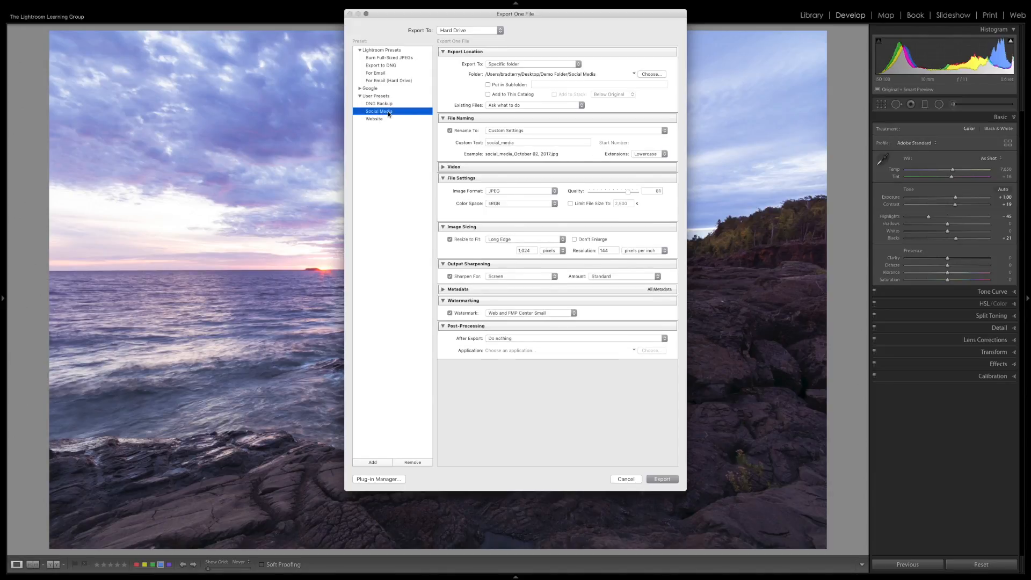
{"action": "left_click", "coordinate": [377, 119]}
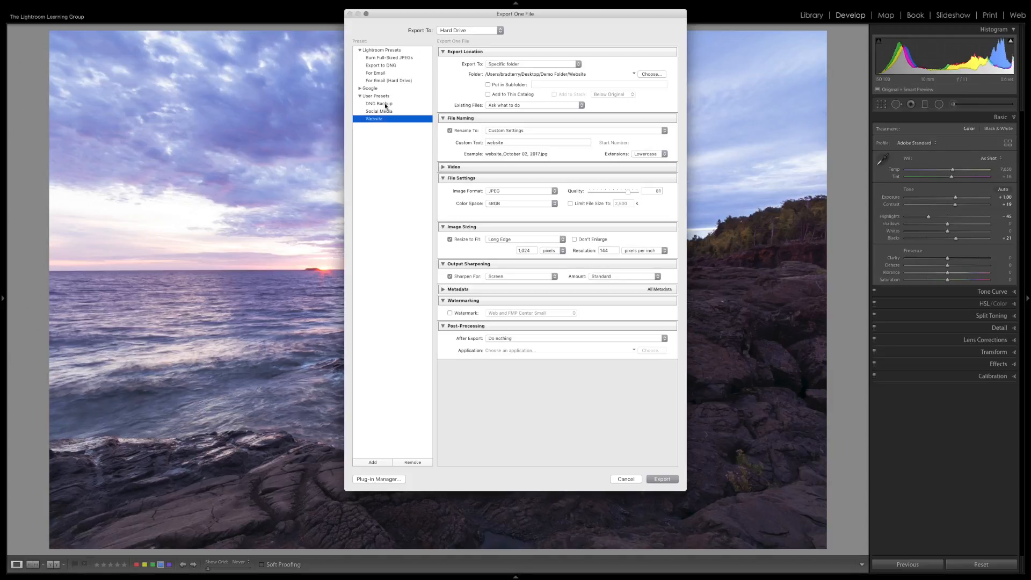
{"action": "left_click", "coordinate": [385, 112]}
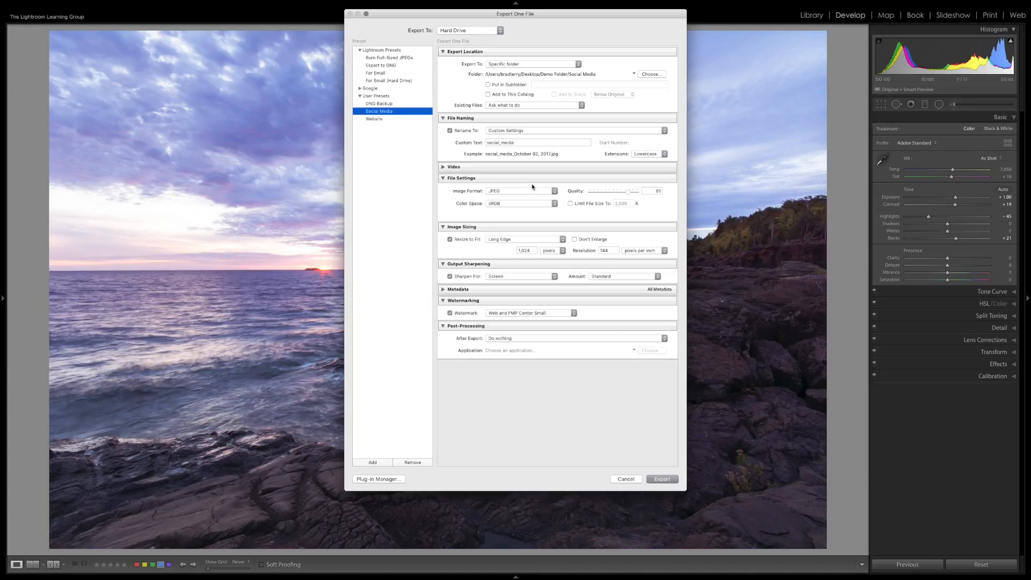
{"action": "left_click", "coordinate": [384, 119]}
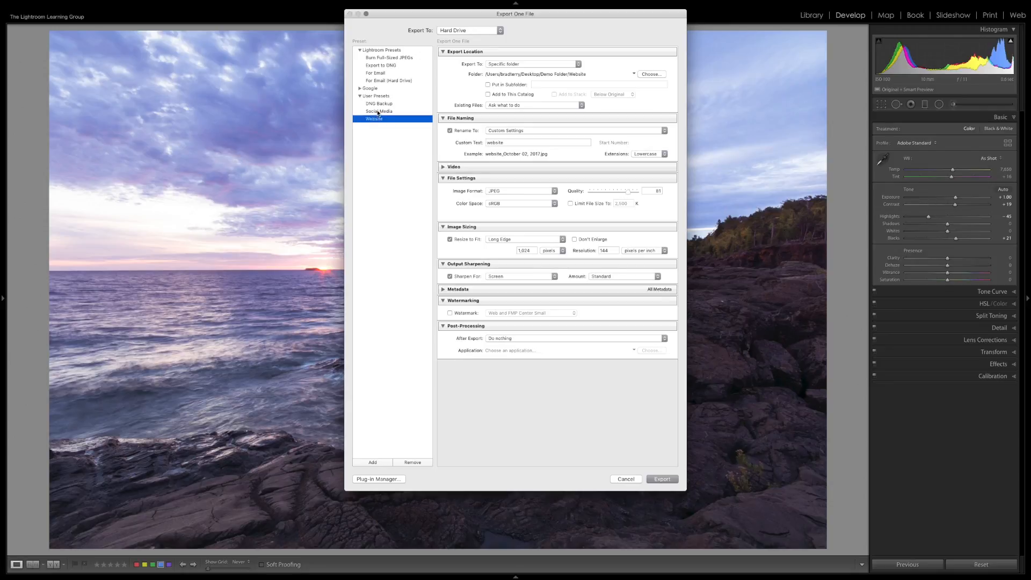
{"action": "left_click", "coordinate": [378, 112]}
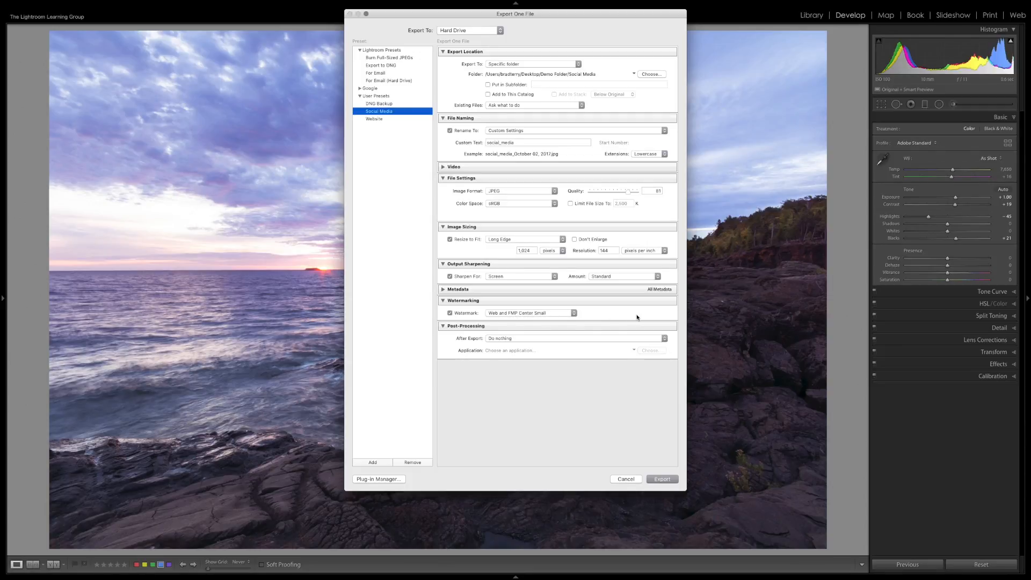
Step: Open the Watermark Editor from the export watermark options and load the Web and FMP Big watermark preset
{"action": "left_click", "coordinate": [575, 315]}
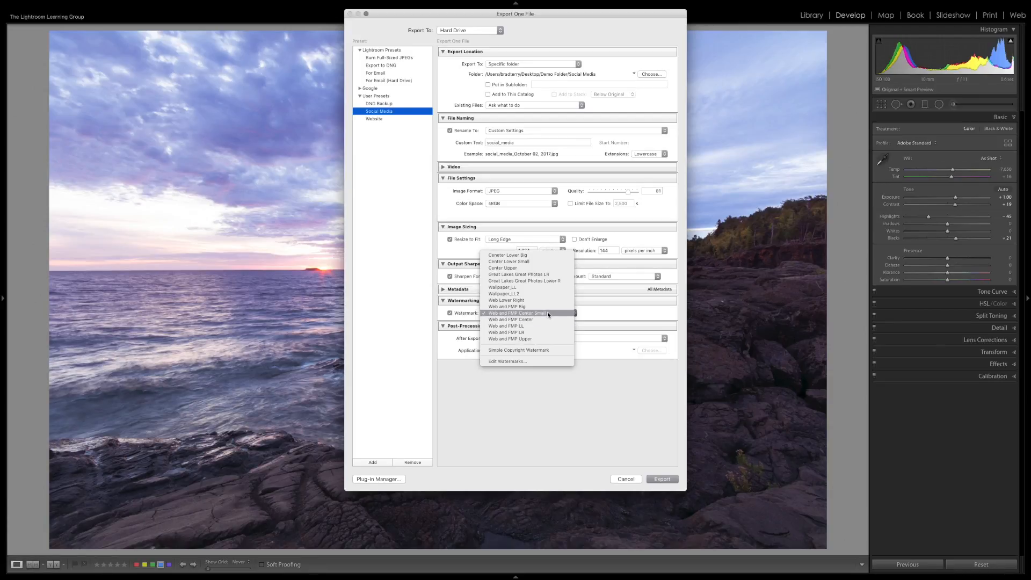
{"action": "left_click", "coordinate": [516, 362]}
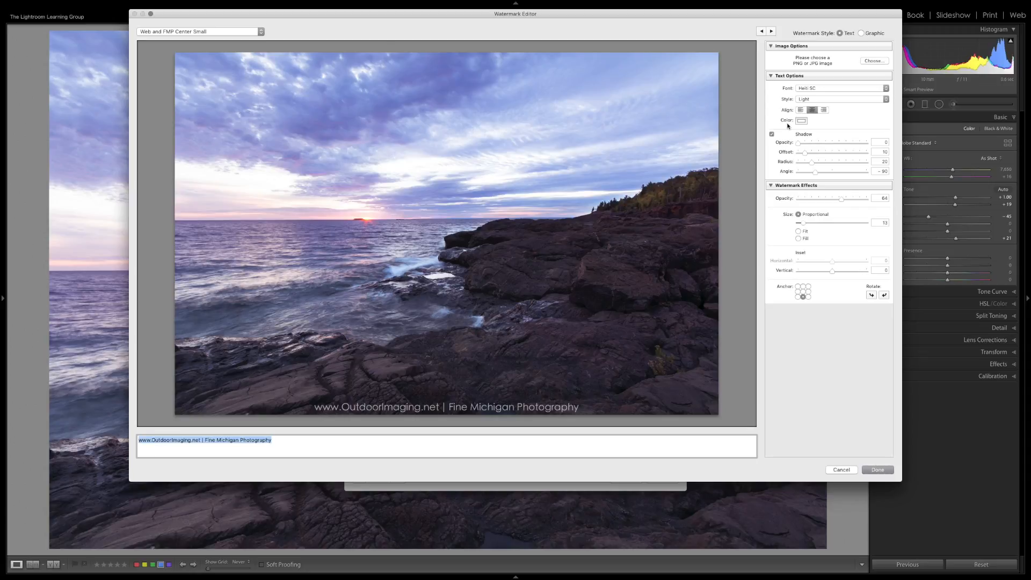
{"action": "left_click", "coordinate": [262, 32]}
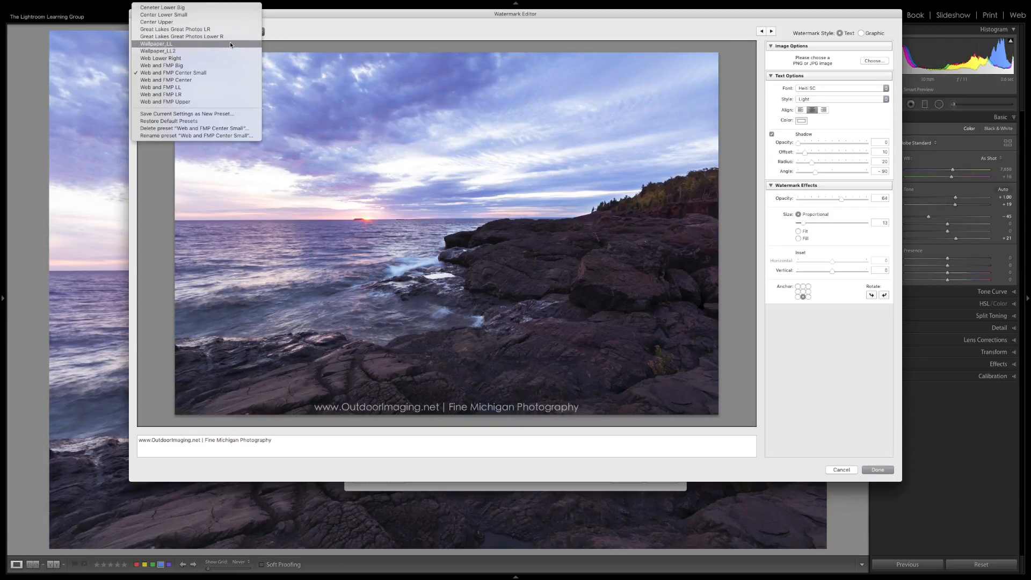
{"action": "left_click", "coordinate": [186, 72]}
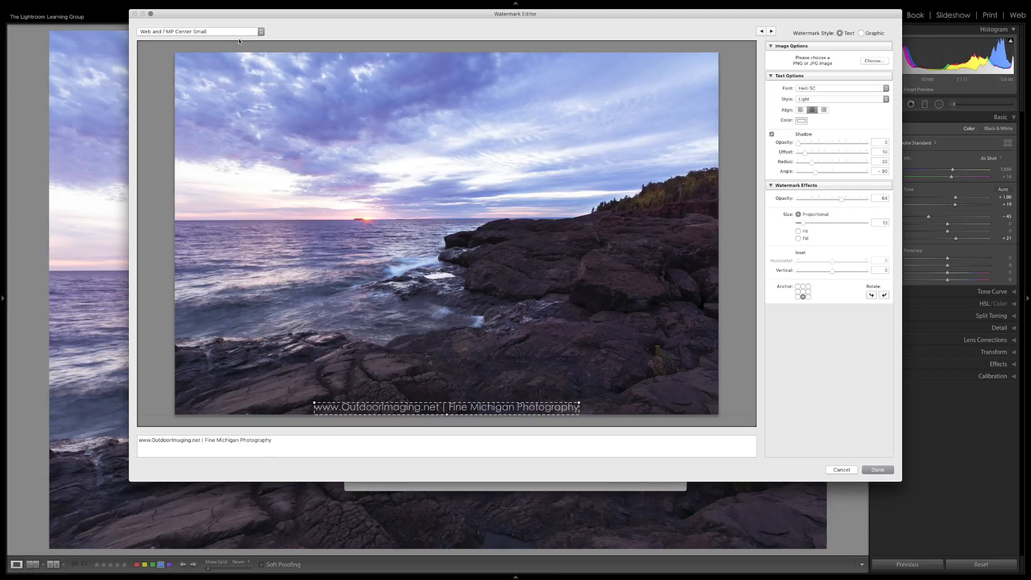
{"action": "left_click", "coordinate": [260, 32]}
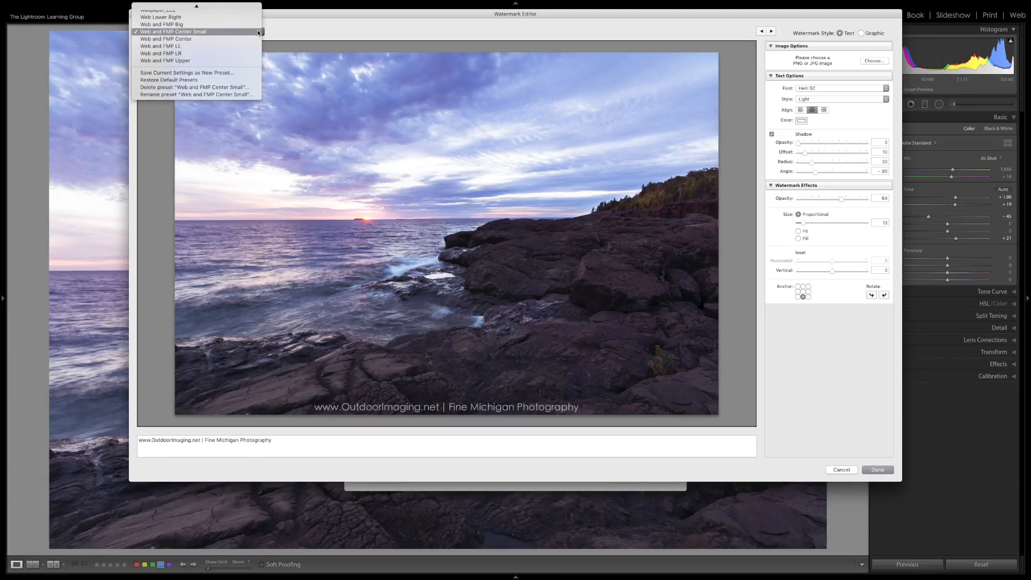
{"action": "left_click", "coordinate": [248, 24]}
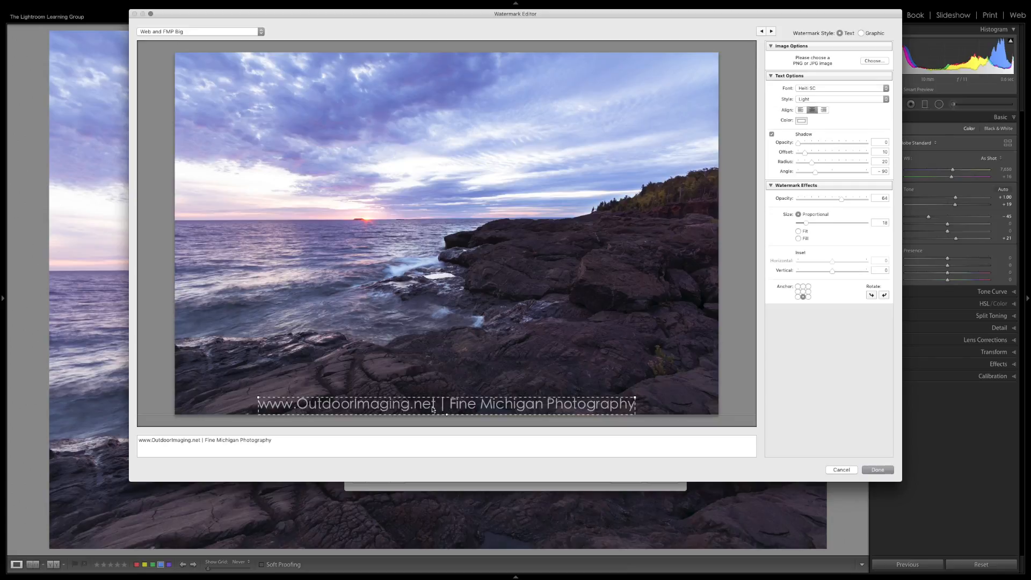
Step: Try anchoring the watermark at the photo's center and top center, and return it to the bottom center
{"action": "left_click", "coordinate": [804, 290]}
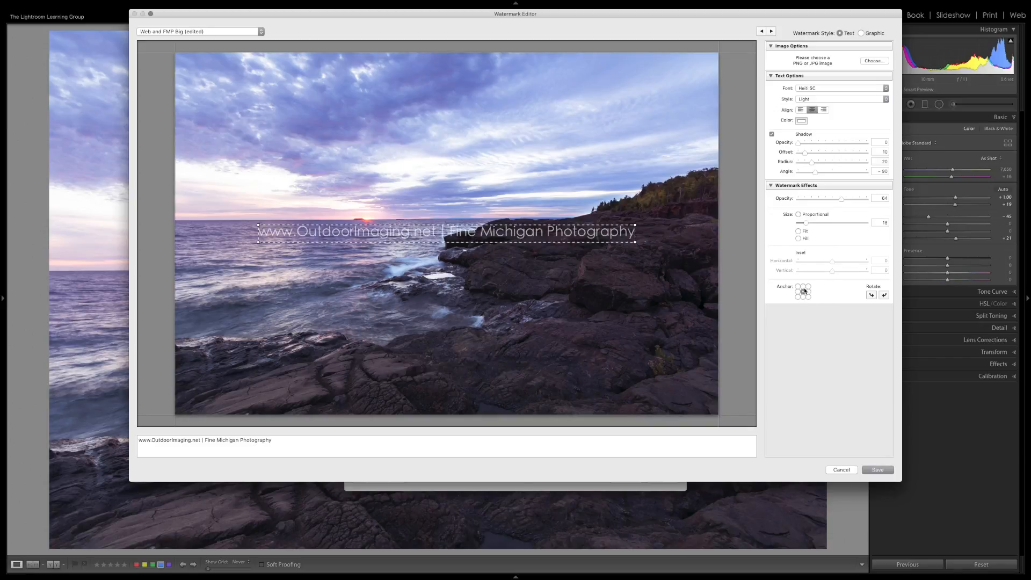
{"action": "left_click", "coordinate": [803, 285]}
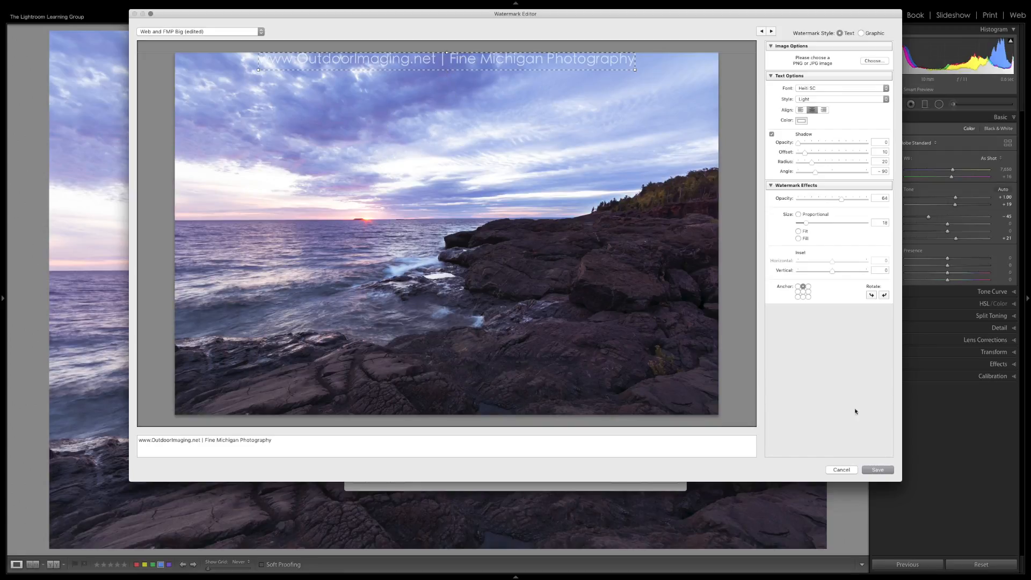
{"action": "left_click", "coordinate": [804, 296]}
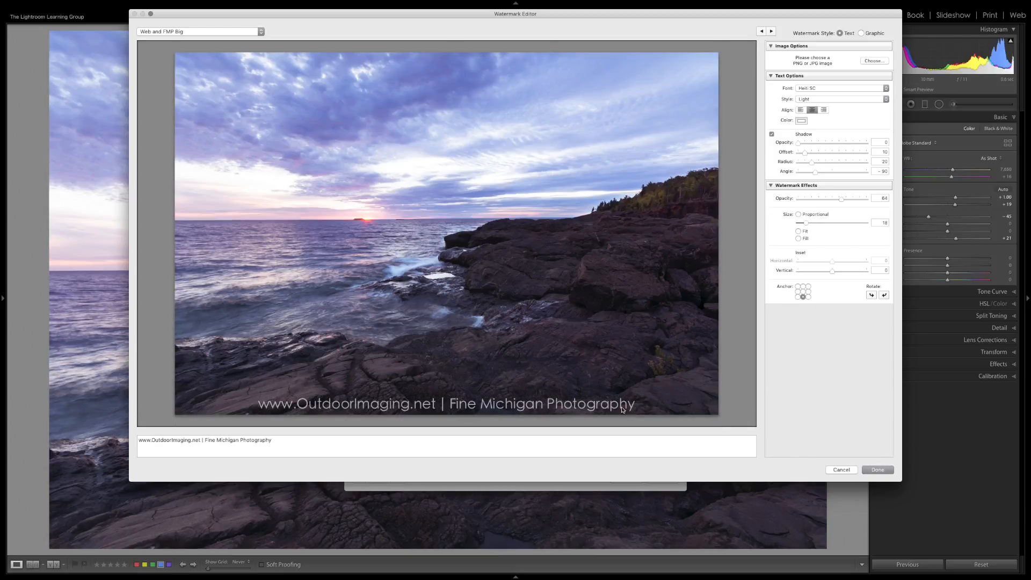
Step: Anchor the watermark at the photo's top-left corner, try horizontal and vertical insets, and reset both to 0
{"action": "left_click", "coordinate": [798, 287]}
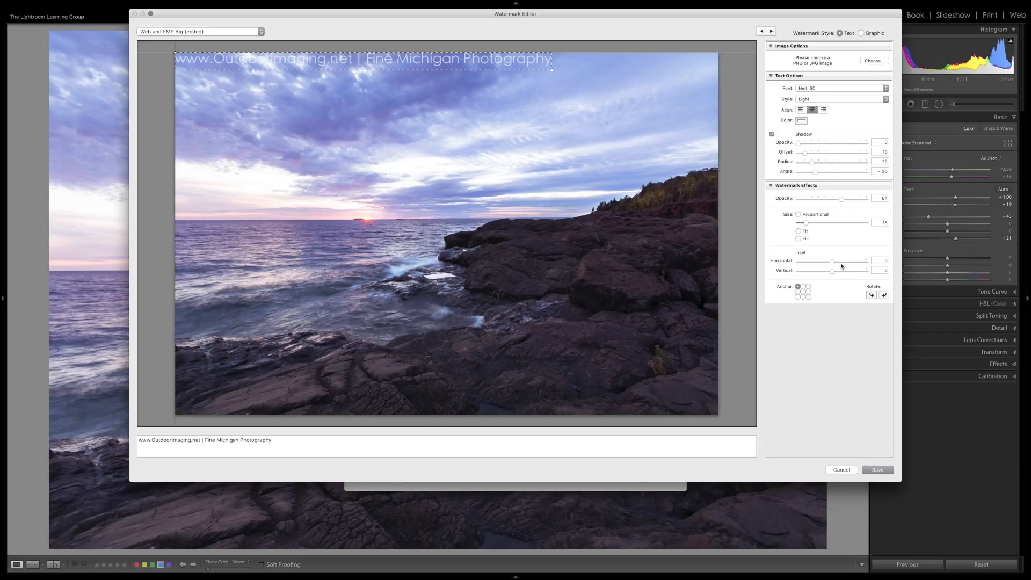
{"action": "left_click_drag", "start_coordinate": [833, 264], "coordinate": [848, 263]}
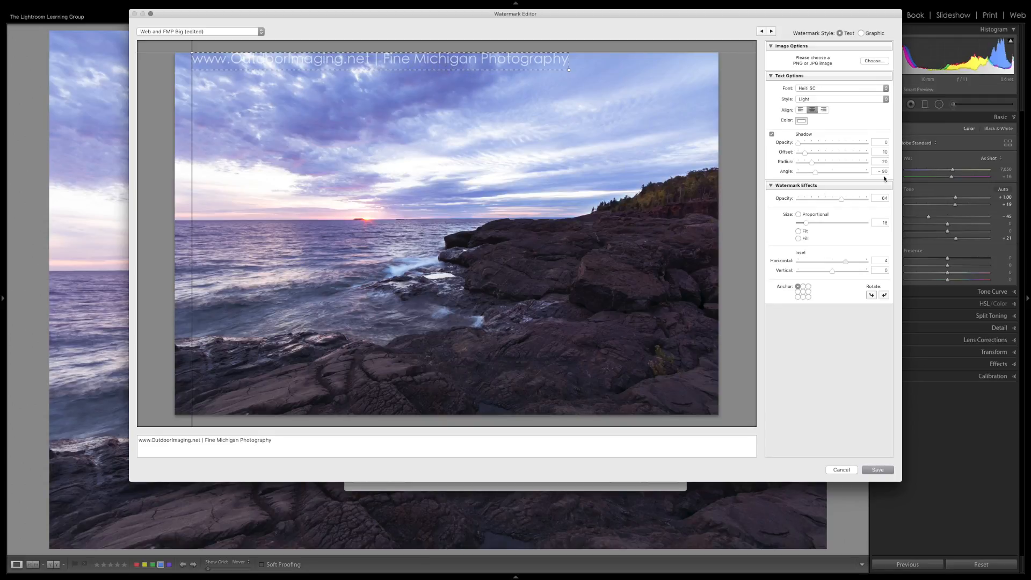
{"action": "mouse_move", "coordinate": [847, 263]}
{"action": "left_mouse_down"}
{"action": "mouse_move", "coordinate": [816, 264]}
{"action": "mouse_move", "coordinate": [847, 275]}
{"action": "left_mouse_up"}
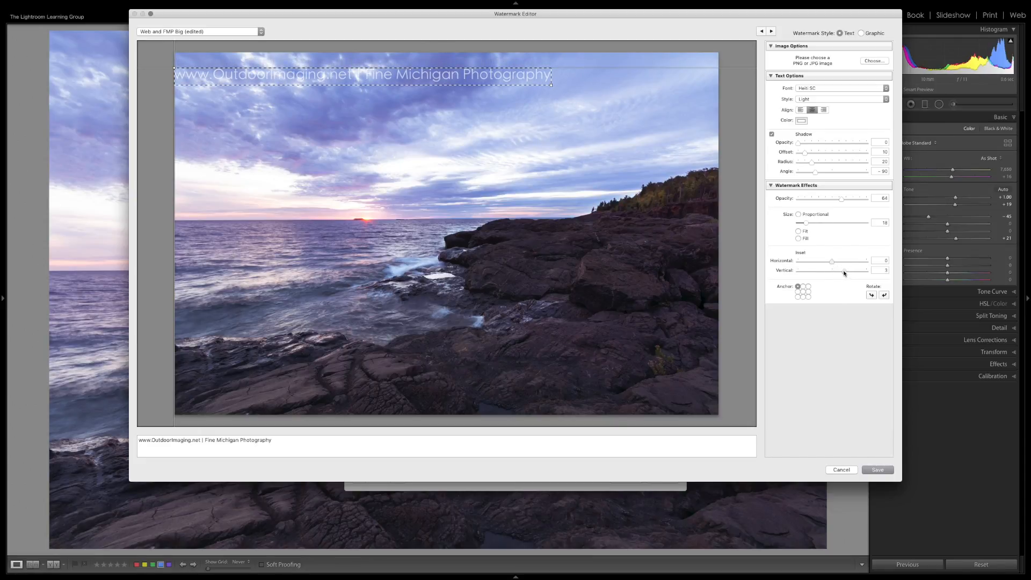
{"action": "mouse_move", "coordinate": [846, 274]}
{"action": "left_mouse_down"}
{"action": "mouse_move", "coordinate": [825, 274]}
{"action": "mouse_move", "coordinate": [835, 273]}
{"action": "left_mouse_up"}
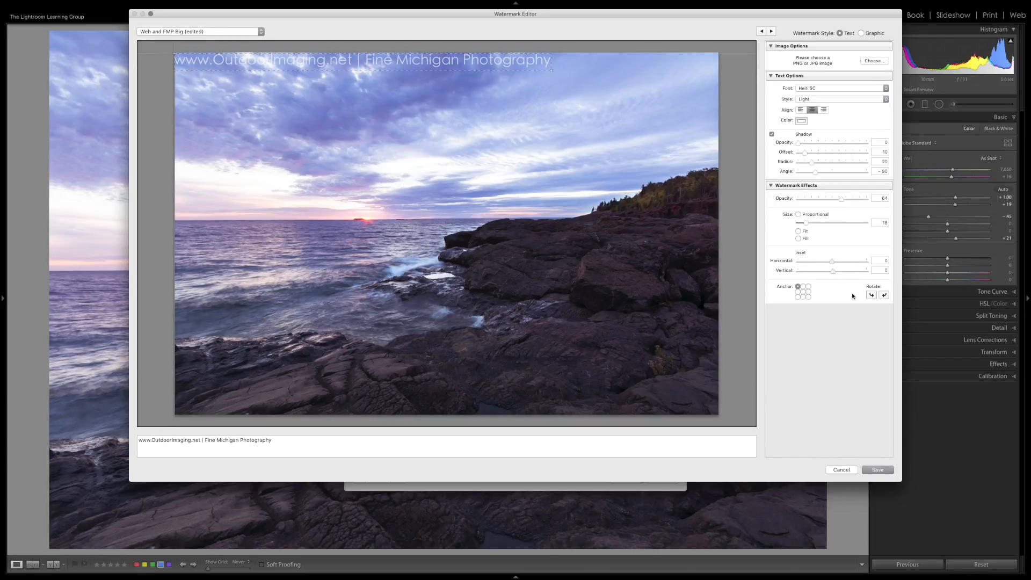
Step: Anchor the watermark at the photo's bottom-right corner and set its vertical and horizontal insets to 3
{"action": "left_click", "coordinate": [809, 296]}
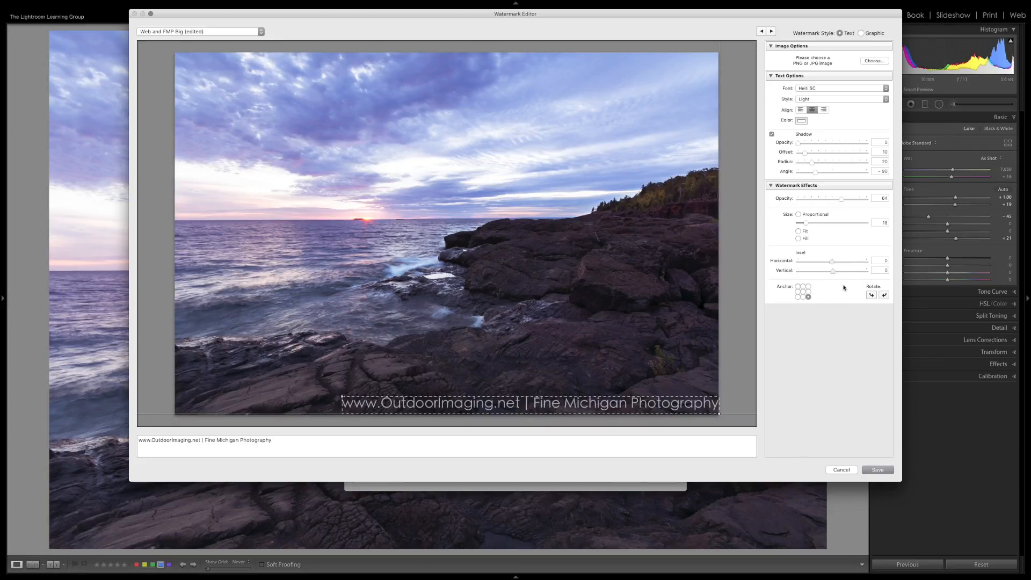
{"action": "left_click", "coordinate": [834, 274]}
{"action": "left_click_drag", "start_coordinate": [834, 276], "coordinate": [845, 276]}
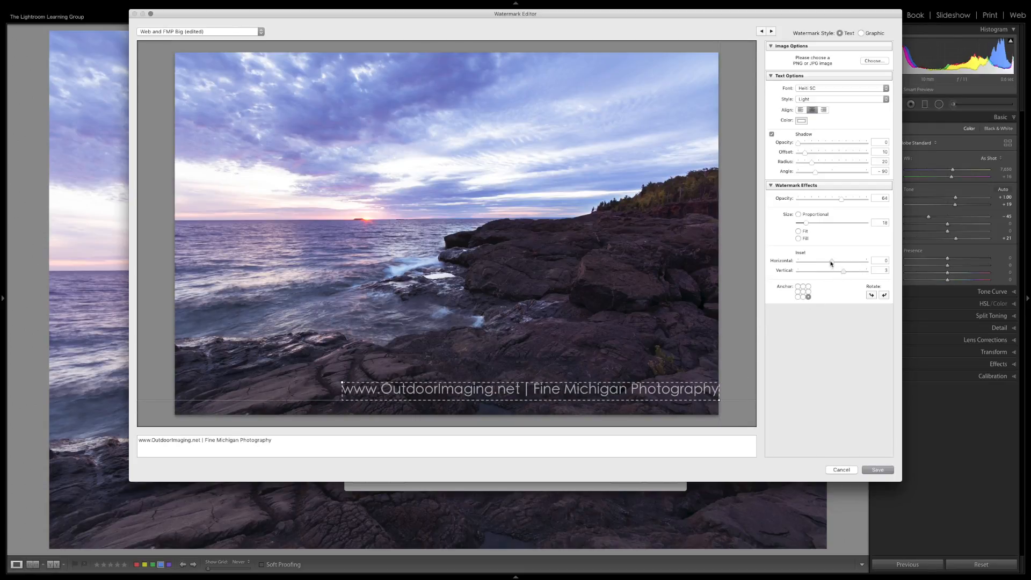
{"action": "left_click_drag", "start_coordinate": [833, 263], "coordinate": [847, 264]}
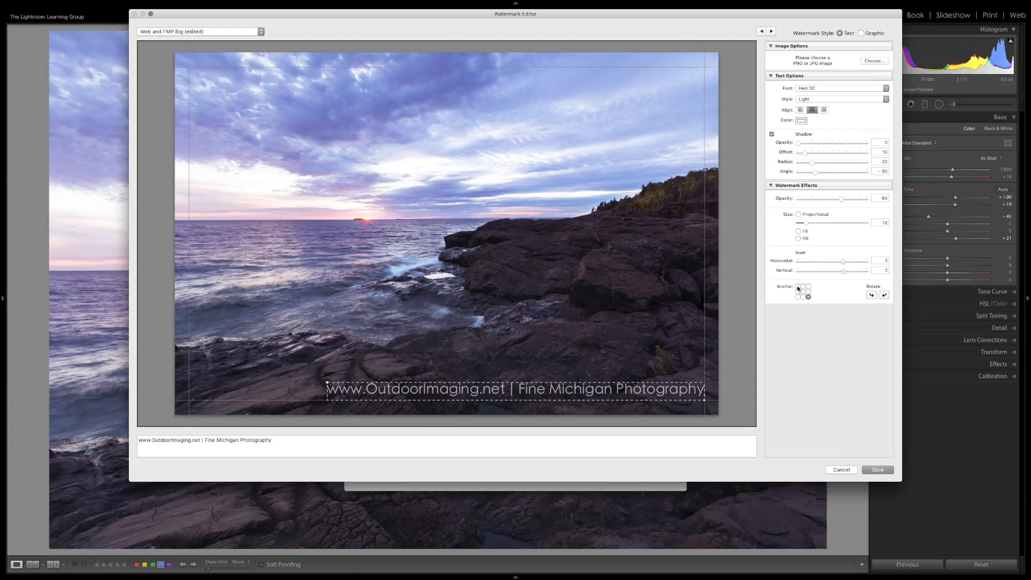
Step: Test larger horizontal insets with the top-left and bottom-right anchors, and set the horizontal inset to 4 at bottom right
{"action": "left_click", "coordinate": [798, 287]}
{"action": "left_click_drag", "start_coordinate": [842, 262], "coordinate": [849, 262]}
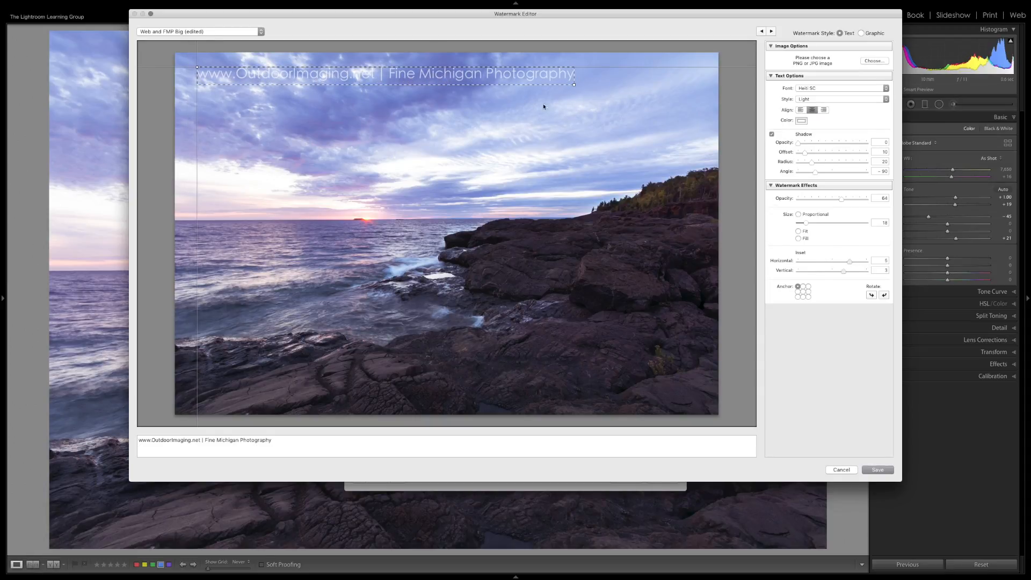
{"action": "left_click", "coordinate": [809, 297]}
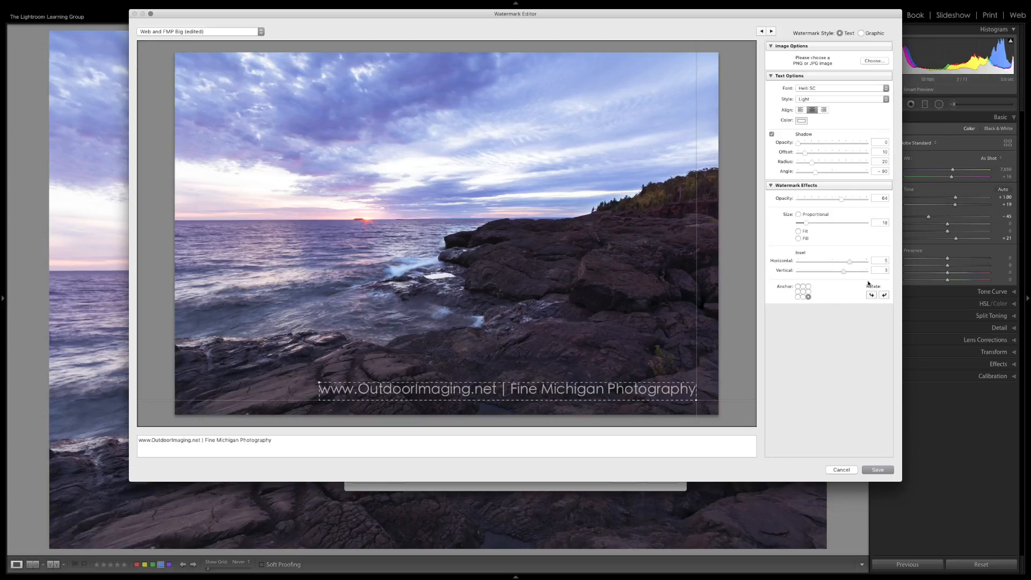
{"action": "left_click_drag", "start_coordinate": [849, 263], "coordinate": [851, 265]}
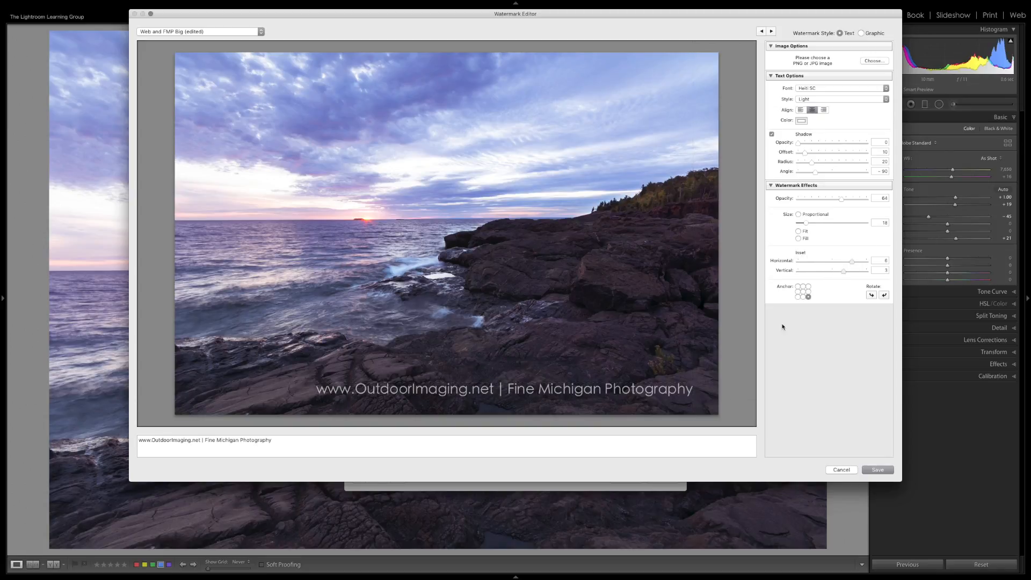
{"action": "left_click_drag", "start_coordinate": [852, 263], "coordinate": [845, 261]}
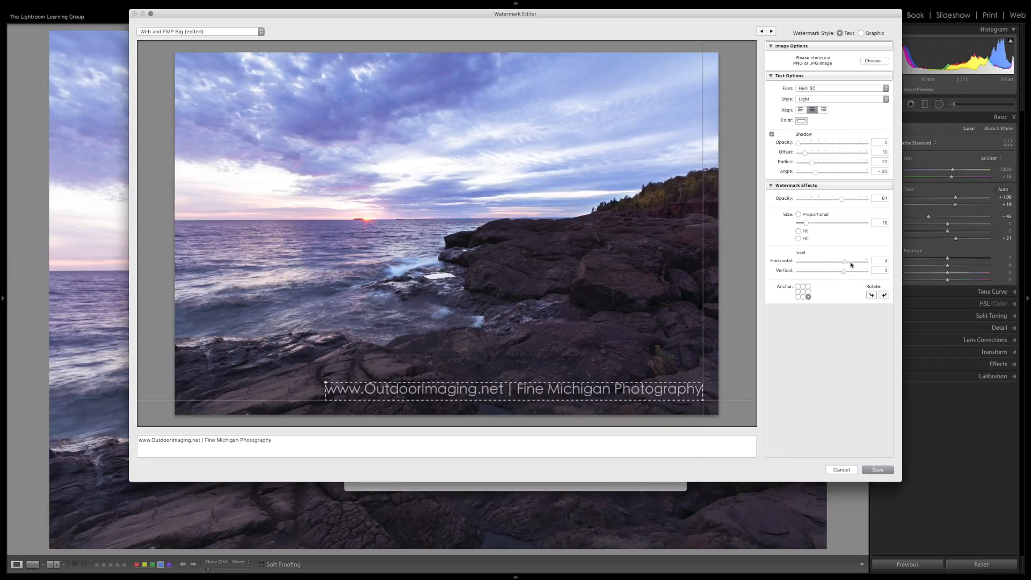
Step: Cycle the watermark anchor through top center, center and bottom center with the insets applied, finishing at the photo's center
{"action": "left_click", "coordinate": [804, 287]}
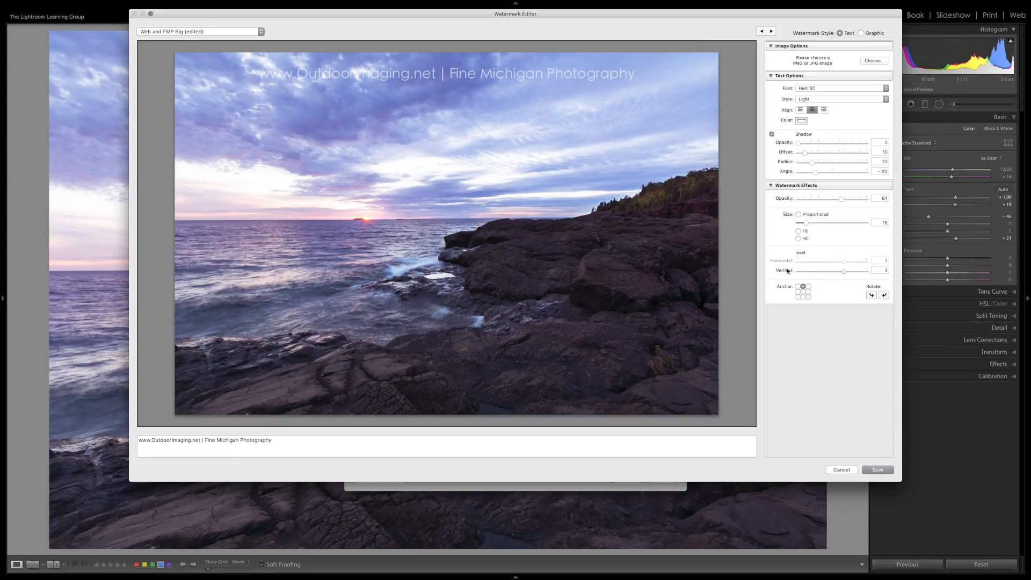
{"action": "left_click", "coordinate": [804, 293]}
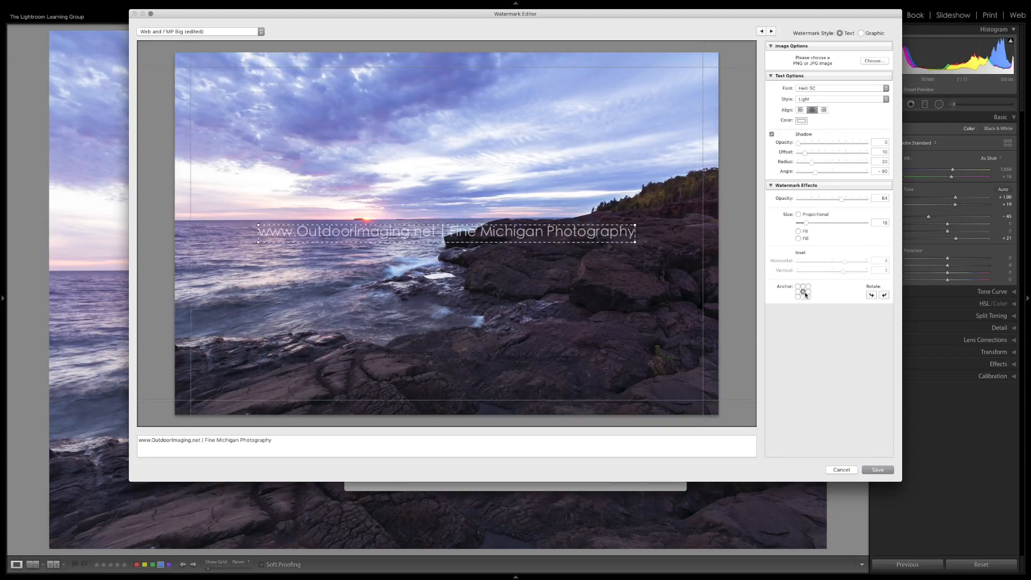
{"action": "left_click", "coordinate": [804, 297]}
{"action": "left_click", "coordinate": [804, 286]}
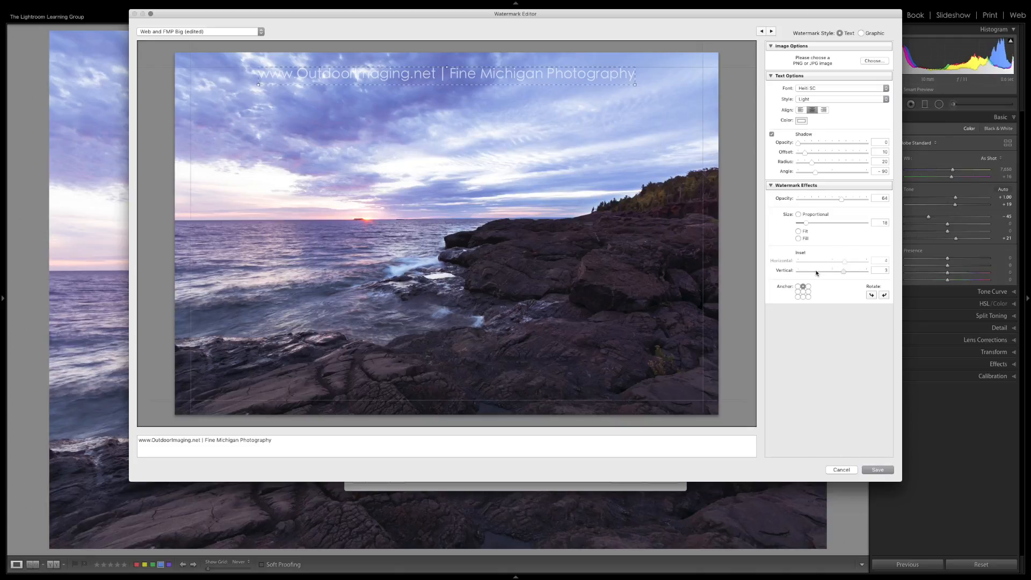
{"action": "left_click", "coordinate": [803, 291]}
{"action": "left_click", "coordinate": [803, 297]}
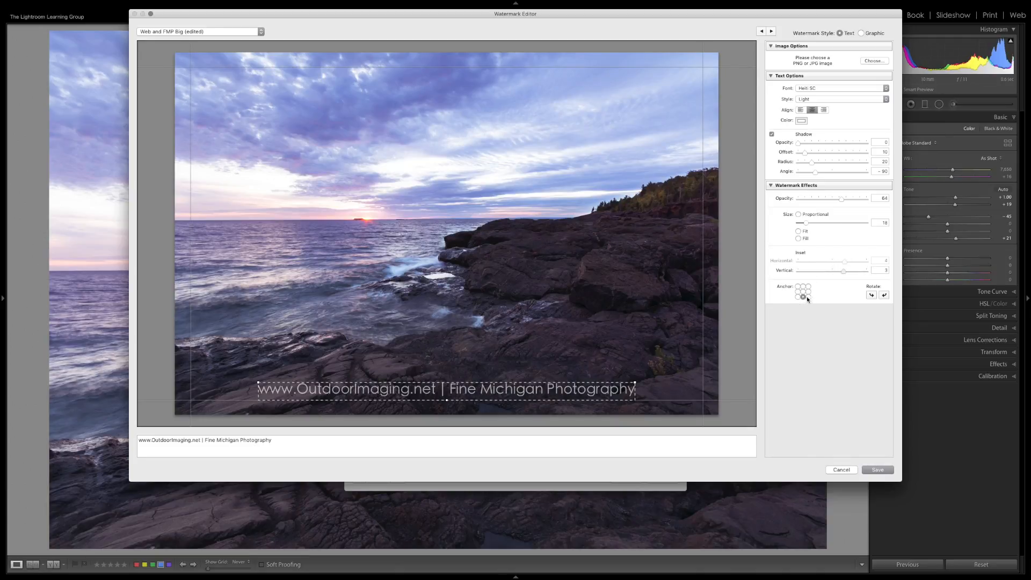
{"action": "mouse_move", "coordinate": [842, 261]}
{"action": "left_mouse_down"}
{"action": "mouse_move", "coordinate": [818, 261]}
{"action": "mouse_move", "coordinate": [843, 269]}
{"action": "left_mouse_up"}
{"action": "left_click", "coordinate": [803, 291]}
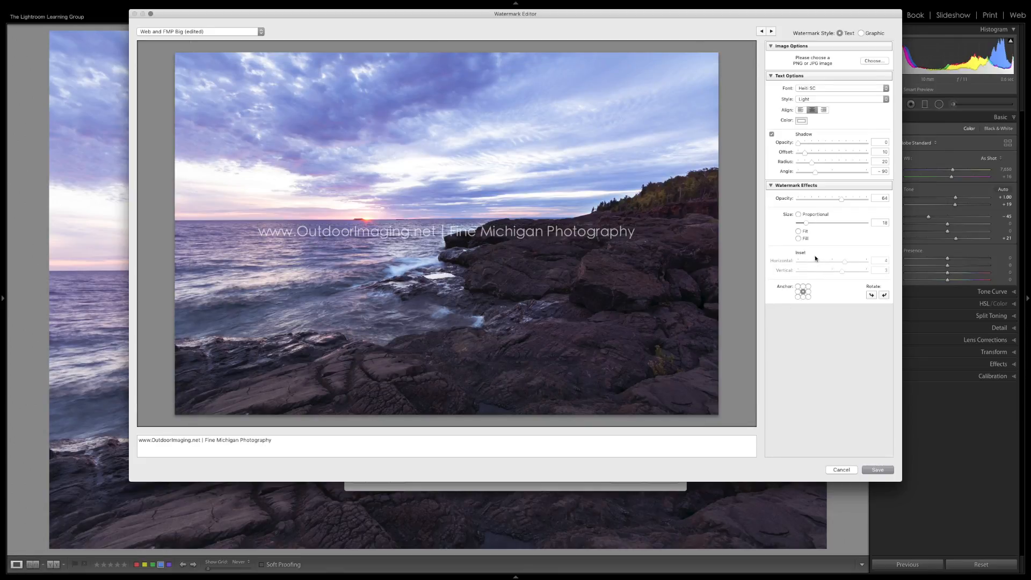
Step: Try the inset and proportional size controls on the centered watermark, and switch the watermark sizing to Fit
{"action": "left_click_drag", "start_coordinate": [844, 263], "coordinate": [833, 262]}
{"action": "left_click_drag", "start_coordinate": [847, 275], "coordinate": [836, 273]}
{"action": "left_click", "coordinate": [800, 214]}
{"action": "mouse_move", "coordinate": [806, 223]}
{"action": "left_mouse_down"}
{"action": "mouse_move", "coordinate": [815, 221]}
{"action": "mouse_move", "coordinate": [806, 224]}
{"action": "left_mouse_up"}
{"action": "left_click", "coordinate": [799, 231]}
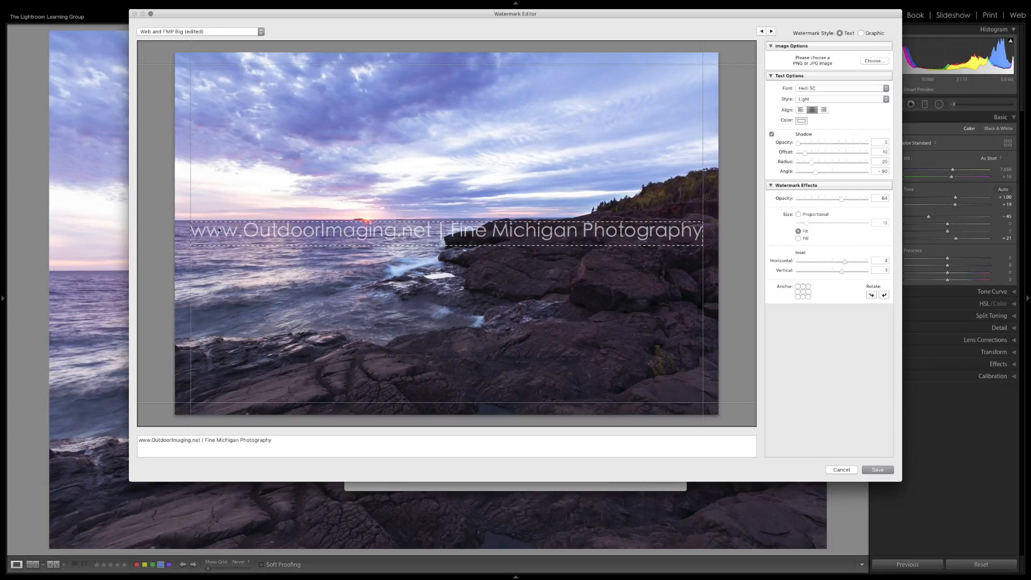
Step: Try the Fill sizing on the watermark, and return it to Proportional sizing at 15
{"action": "left_click", "coordinate": [799, 238]}
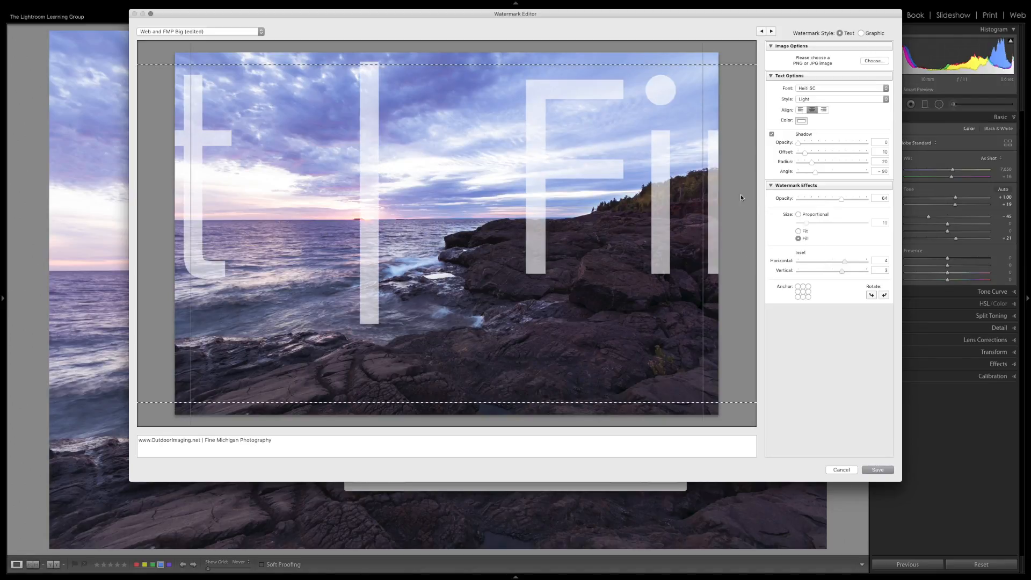
{"action": "left_click", "coordinate": [799, 215]}
{"action": "left_click_drag", "start_coordinate": [807, 223], "coordinate": [804, 223]}
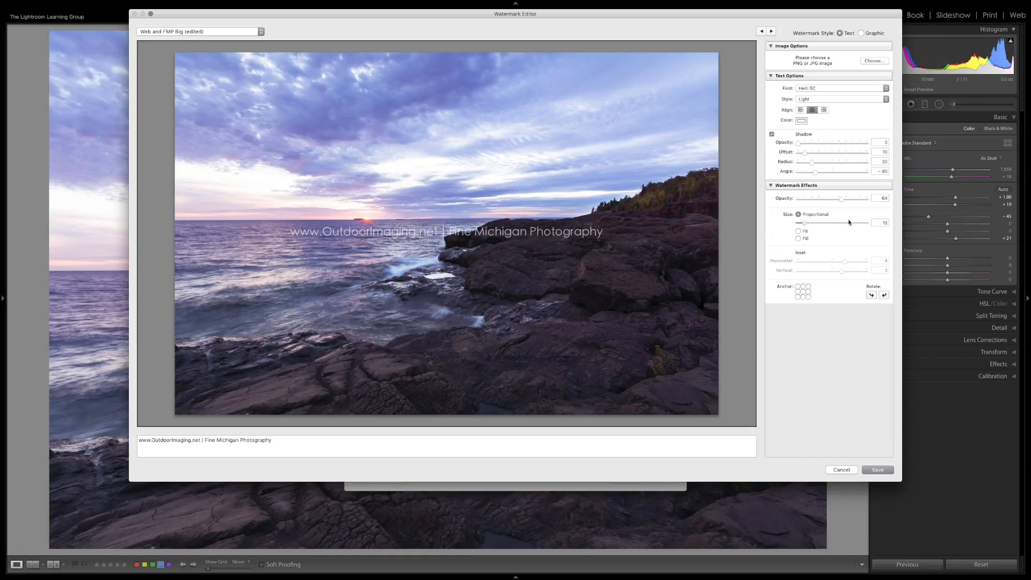
Step: Raise the watermark and shadow opacity to 100, and test the shadow controls, ending with offset 79, radius 20 and angle -62
{"action": "left_click_drag", "start_coordinate": [843, 201], "coordinate": [865, 205]}
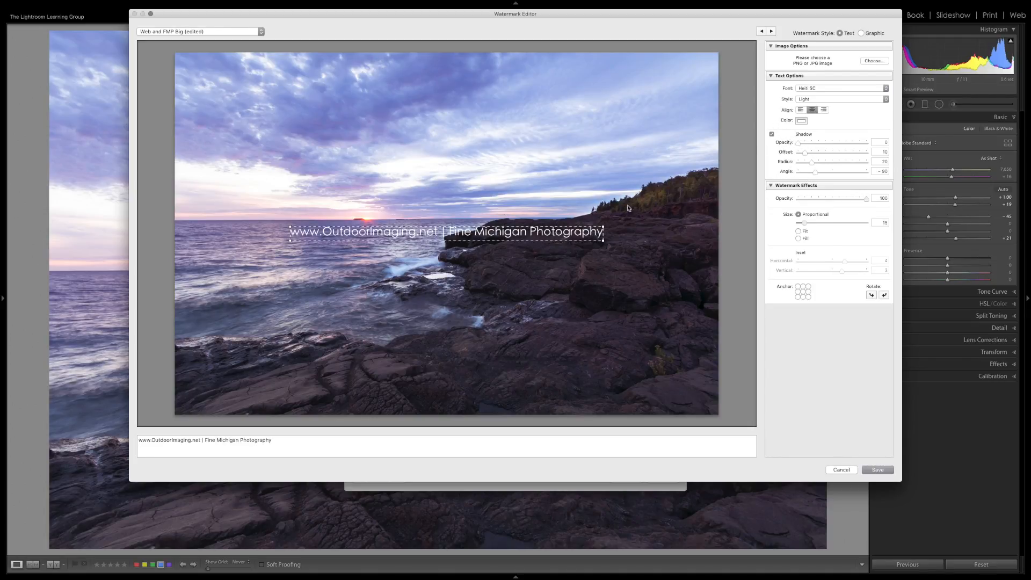
{"action": "left_click_drag", "start_coordinate": [800, 143], "coordinate": [868, 143]}
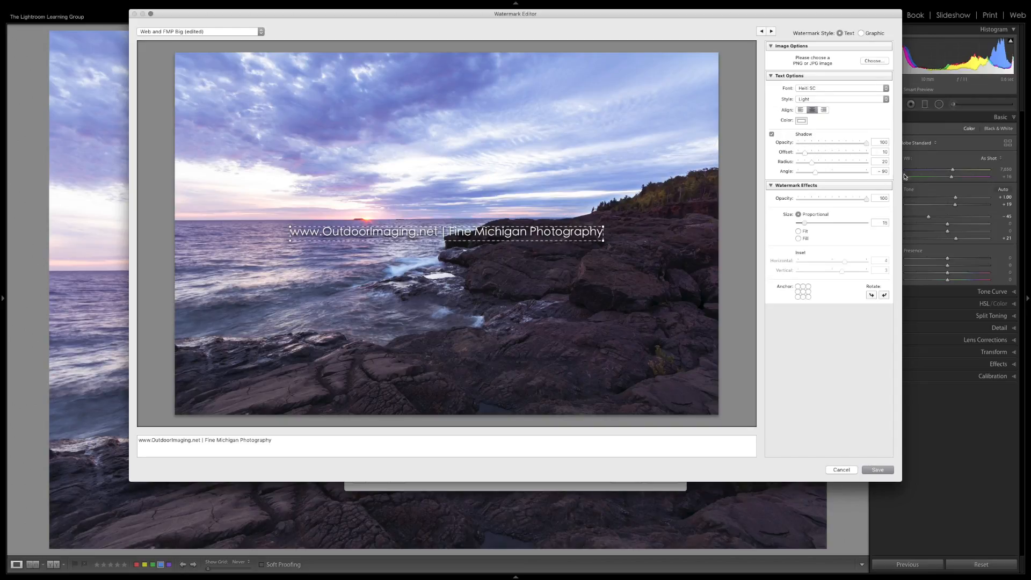
{"action": "mouse_move", "coordinate": [806, 154]}
{"action": "left_mouse_down"}
{"action": "mouse_move", "coordinate": [856, 149]}
{"action": "mouse_move", "coordinate": [815, 162]}
{"action": "mouse_move", "coordinate": [833, 165]}
{"action": "mouse_move", "coordinate": [810, 162]}
{"action": "mouse_move", "coordinate": [841, 160]}
{"action": "mouse_move", "coordinate": [790, 162]}
{"action": "mouse_move", "coordinate": [803, 164]}
{"action": "left_mouse_up"}
{"action": "mouse_move", "coordinate": [327, 241]}
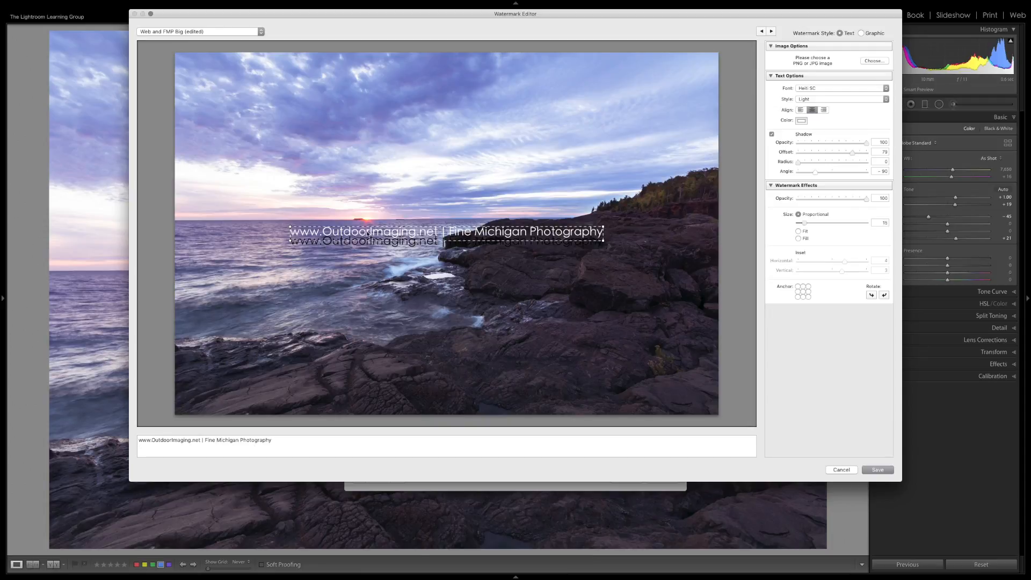
{"action": "left_click_drag", "start_coordinate": [799, 163], "coordinate": [822, 172]}
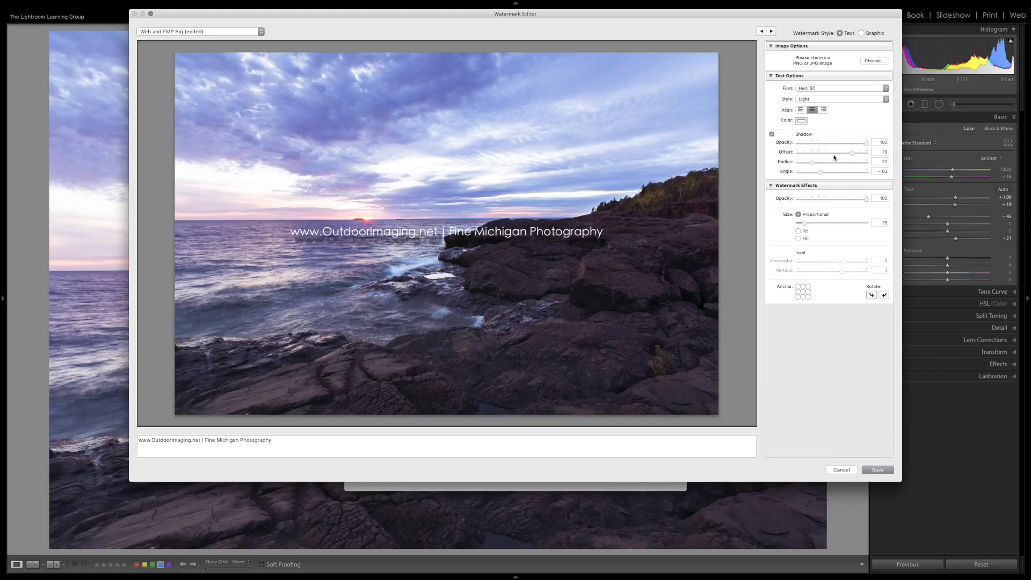
Step: Anchor the watermark at the photo's top-right corner and soften its shadow to opacity 75, offset 53 and radius 28
{"action": "left_click_drag", "start_coordinate": [868, 144], "coordinate": [847, 153]}
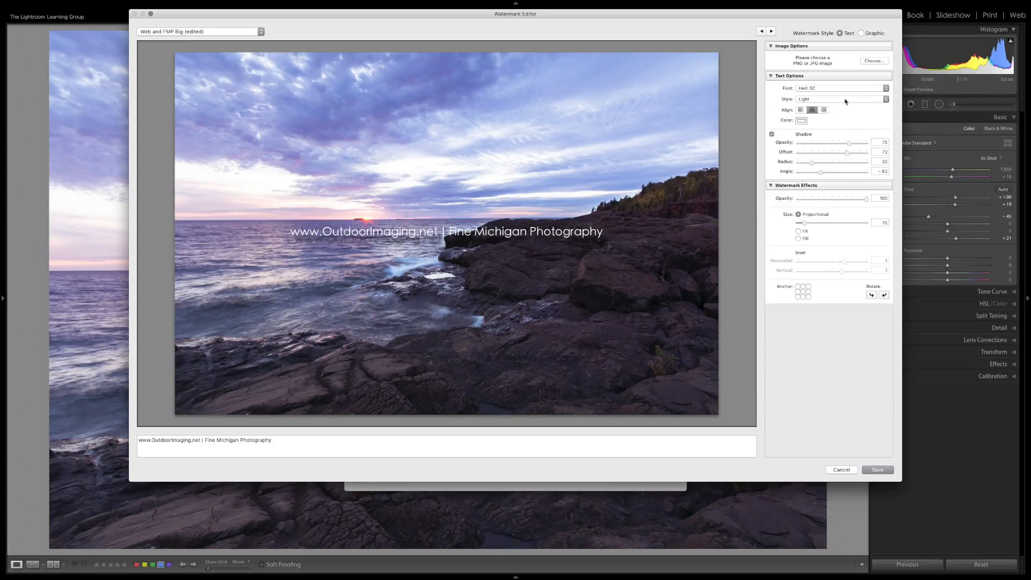
{"action": "left_click", "coordinate": [808, 286]}
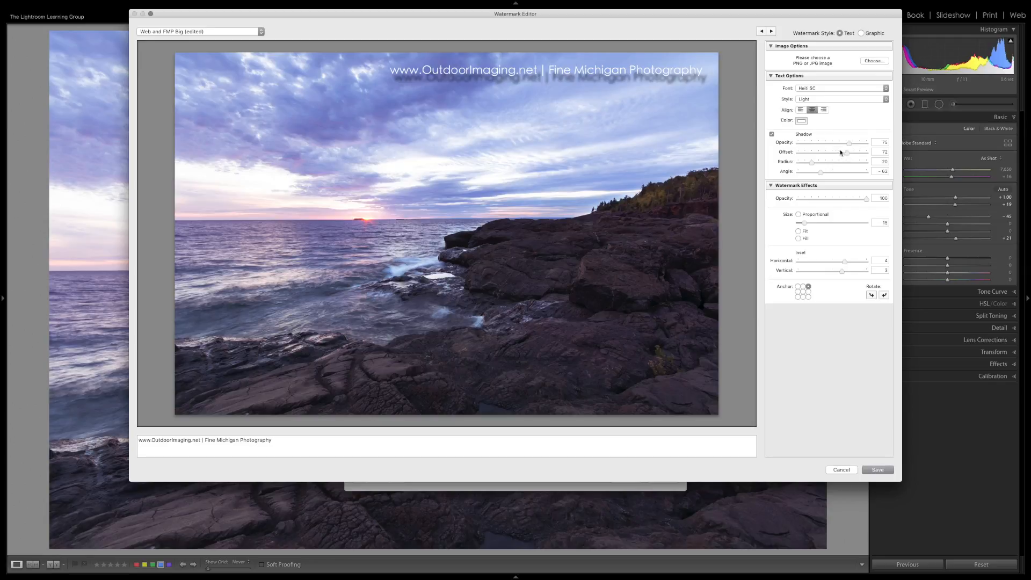
{"action": "left_click_drag", "start_coordinate": [843, 150], "coordinate": [817, 164]}
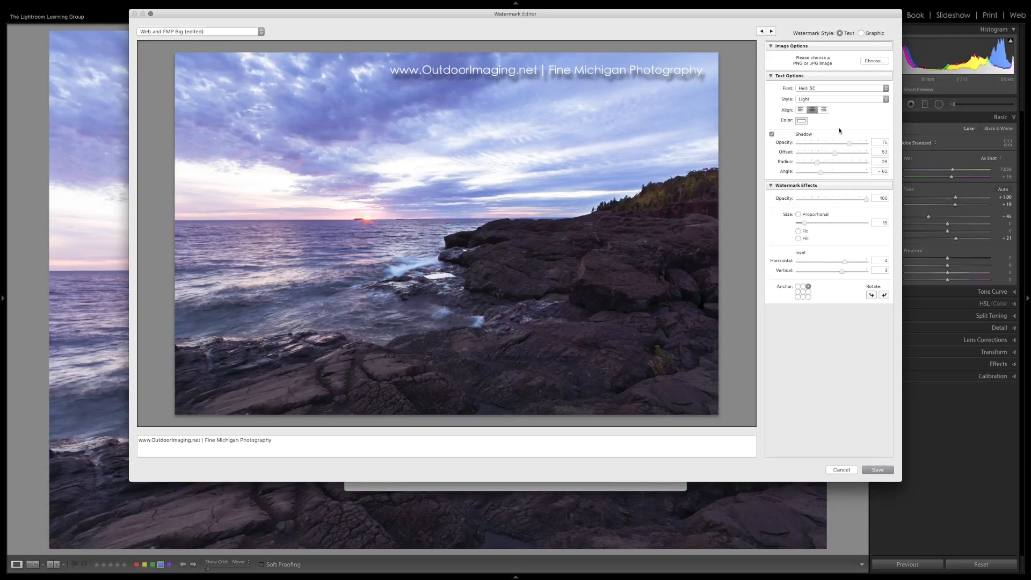
Step: Try yellow-green and orange-red from the color wheel on the watermark text, and choose Black from the Apple color palette
{"action": "left_click", "coordinate": [802, 121]}
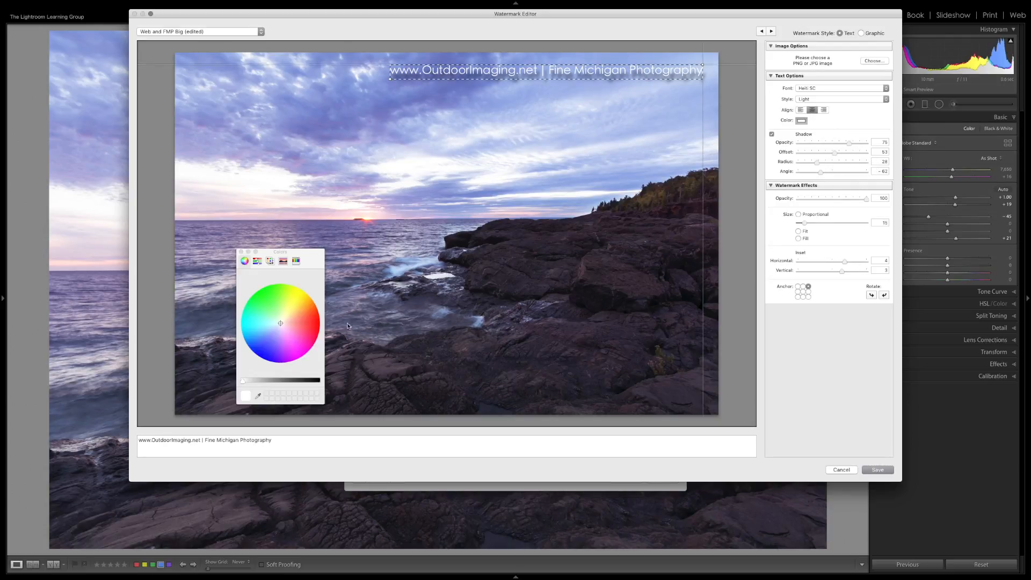
{"action": "mouse_move", "coordinate": [277, 340]}
{"action": "left_mouse_down"}
{"action": "mouse_move", "coordinate": [267, 324]}
{"action": "mouse_move", "coordinate": [279, 299]}
{"action": "mouse_move", "coordinate": [295, 309]}
{"action": "mouse_move", "coordinate": [271, 344]}
{"action": "left_mouse_up"}
{"action": "left_click", "coordinate": [285, 307]}
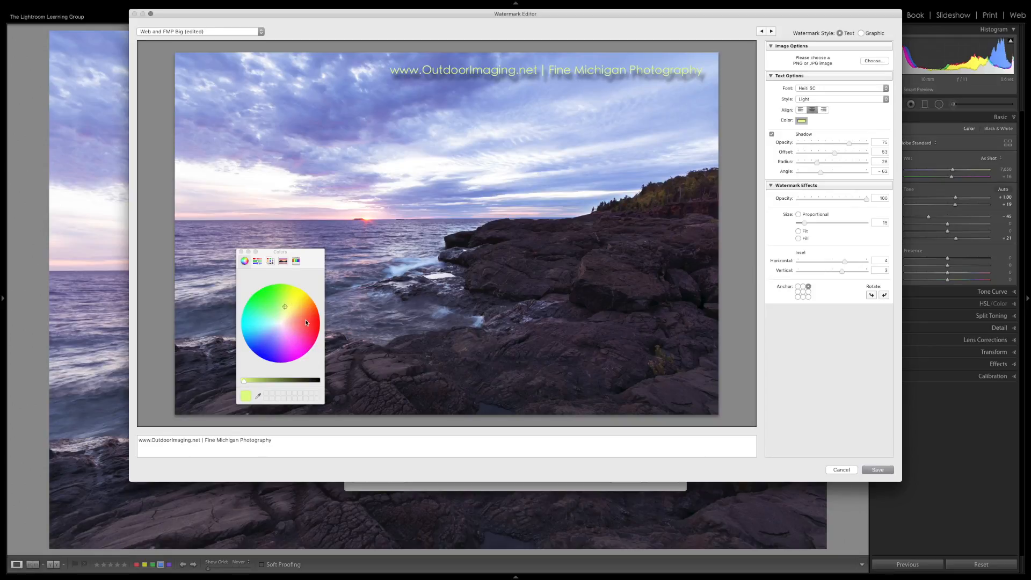
{"action": "left_click", "coordinate": [305, 318]}
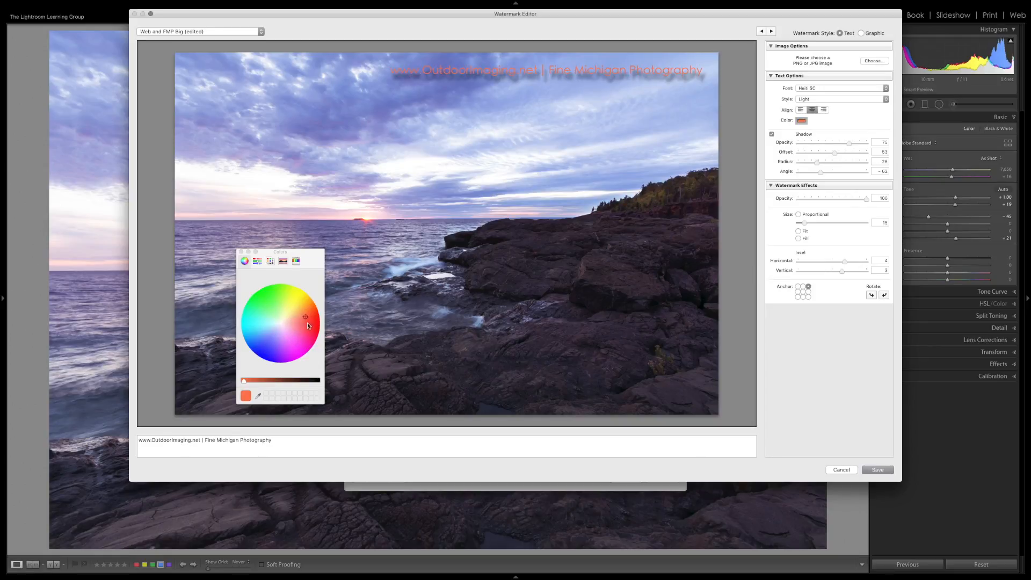
{"action": "left_click", "coordinate": [270, 261]}
{"action": "left_click", "coordinate": [260, 303]}
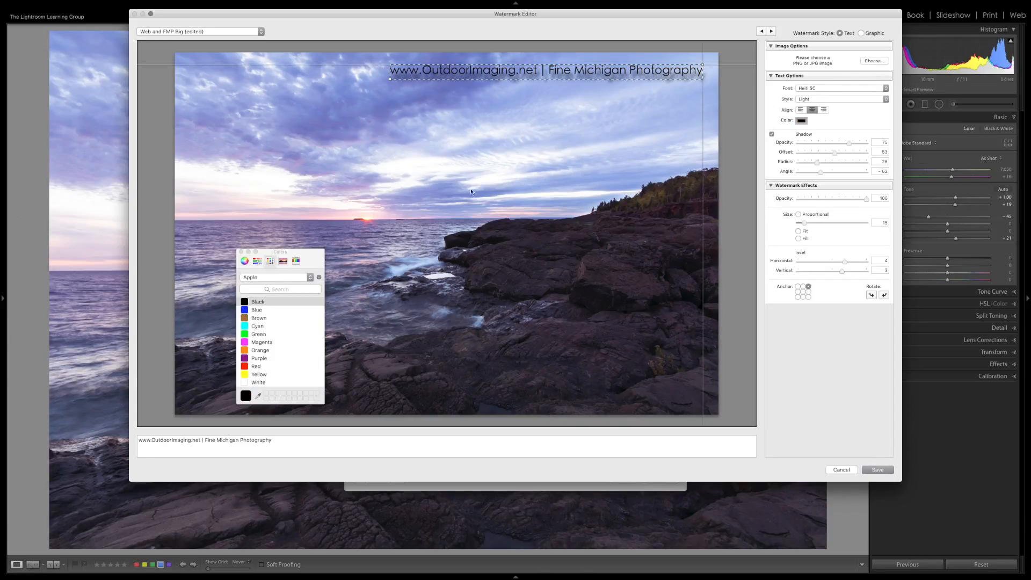
Step: Change the watermark font to Monaco in the Regular style and close the color picker
{"action": "left_click", "coordinate": [845, 90]}
{"action": "left_click", "coordinate": [845, 89]}
{"action": "left_click", "coordinate": [854, 90]}
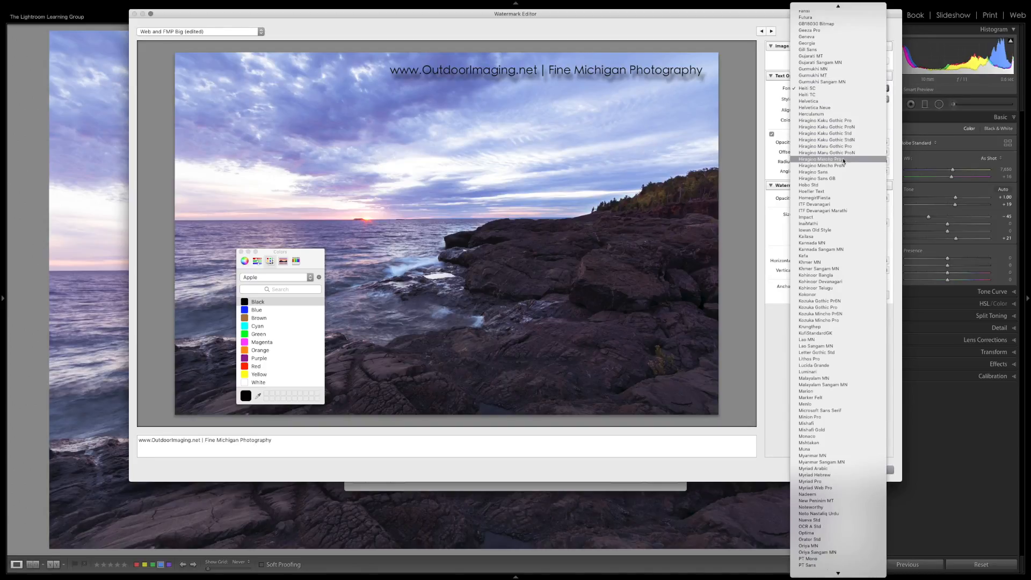
{"action": "left_click", "coordinate": [818, 438]}
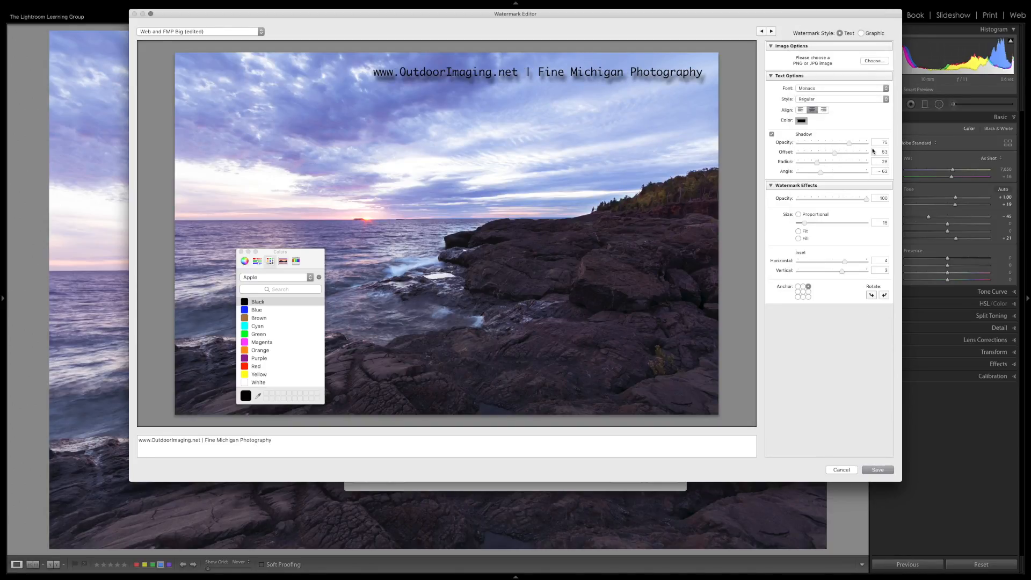
{"action": "mouse_move", "coordinate": [373, 79]}
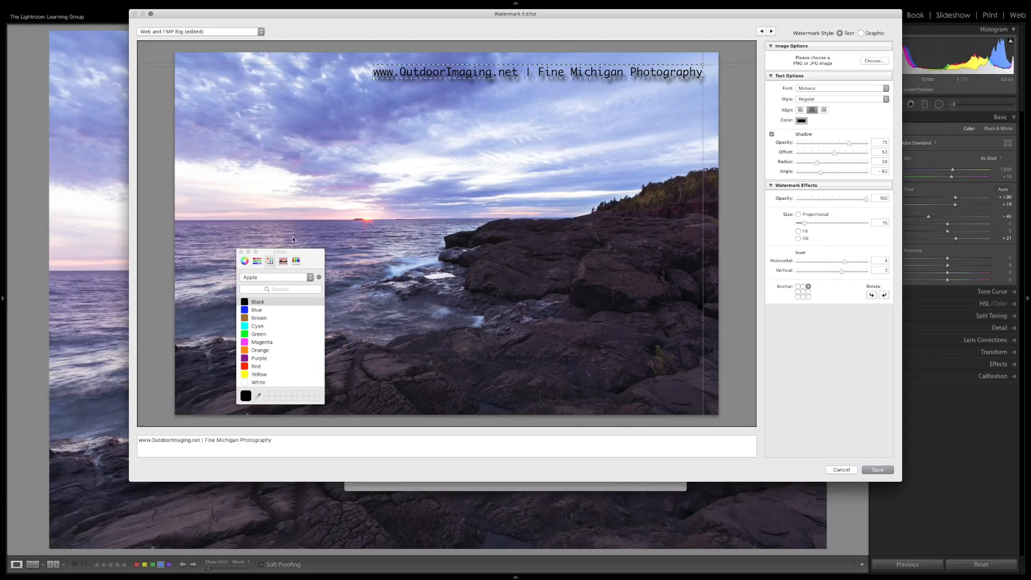
{"action": "left_click", "coordinate": [240, 252]}
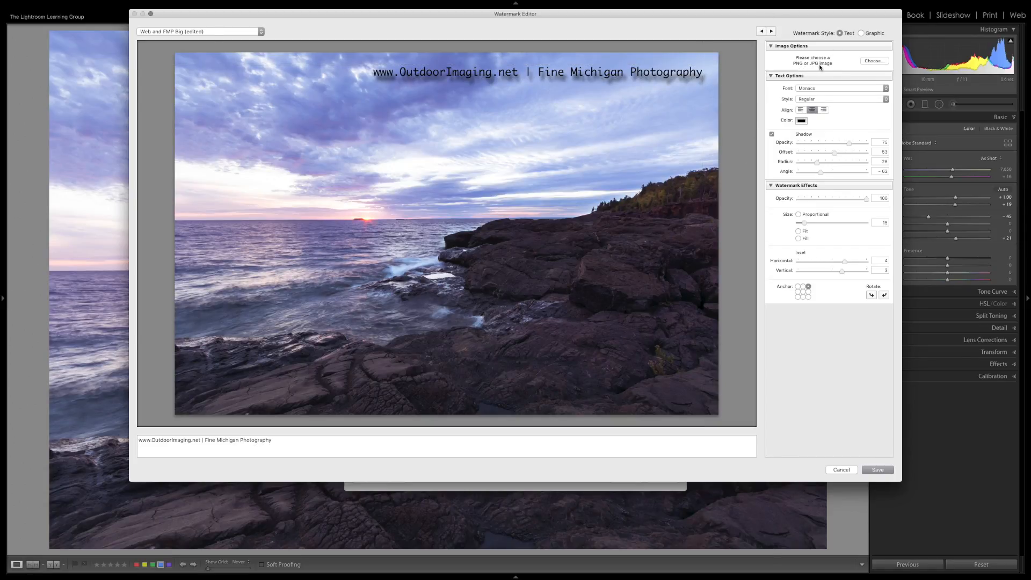
Step: Load vimeo_logo.jpg from the Desktop as a graphic watermark
{"action": "left_click", "coordinate": [870, 62]}
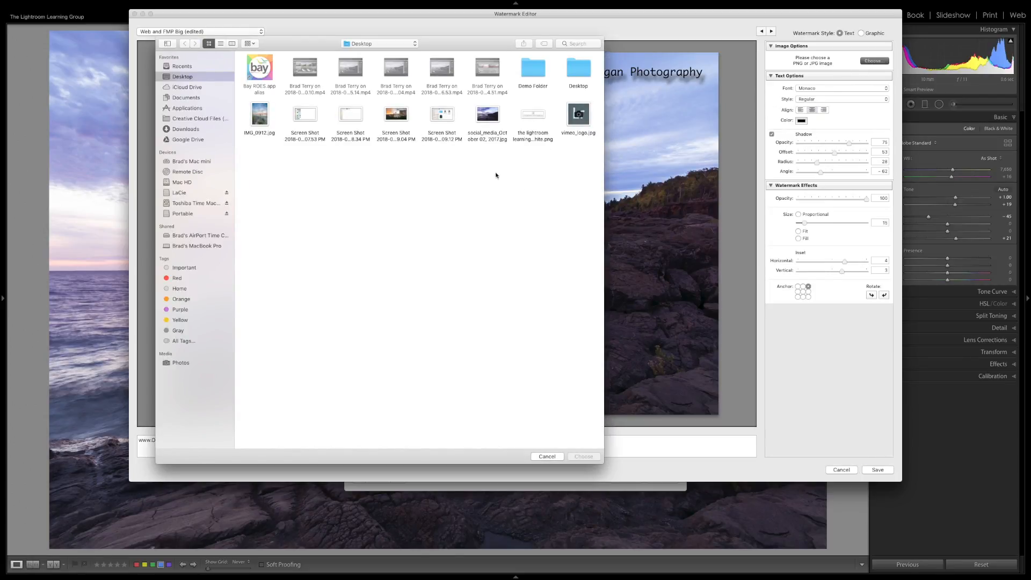
{"action": "left_click", "coordinate": [581, 125]}
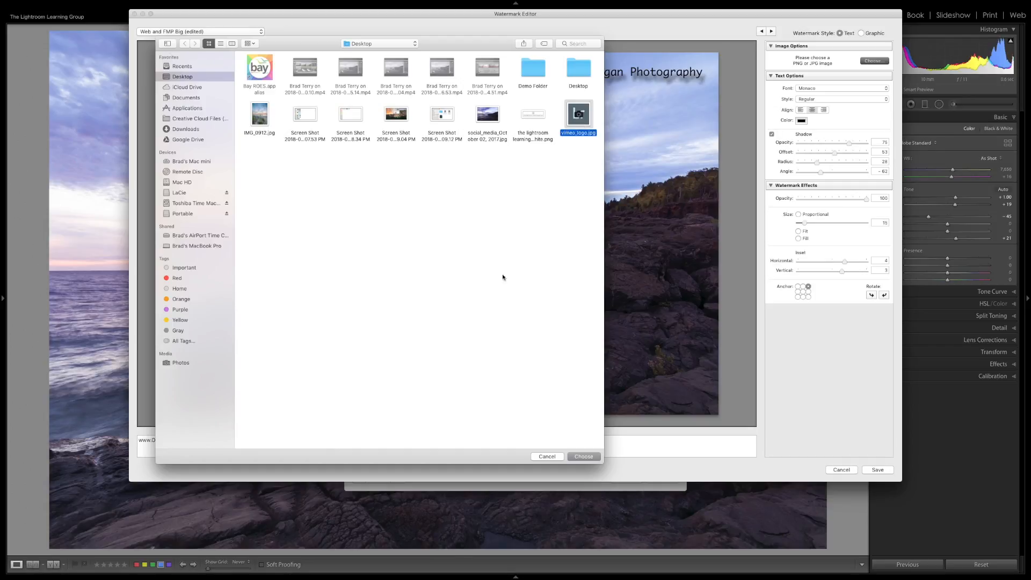
{"action": "left_click", "coordinate": [585, 457]}
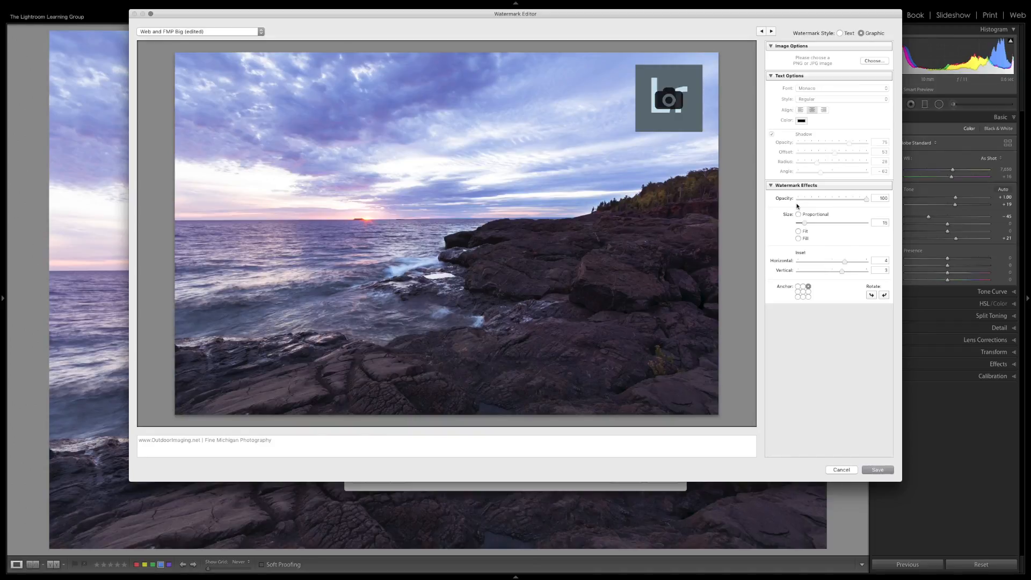
Step: Test the logo's anchor at the photo's bottom-left and bottom-right corners, finishing at the center
{"action": "left_click", "coordinate": [804, 292]}
{"action": "left_click", "coordinate": [798, 296]}
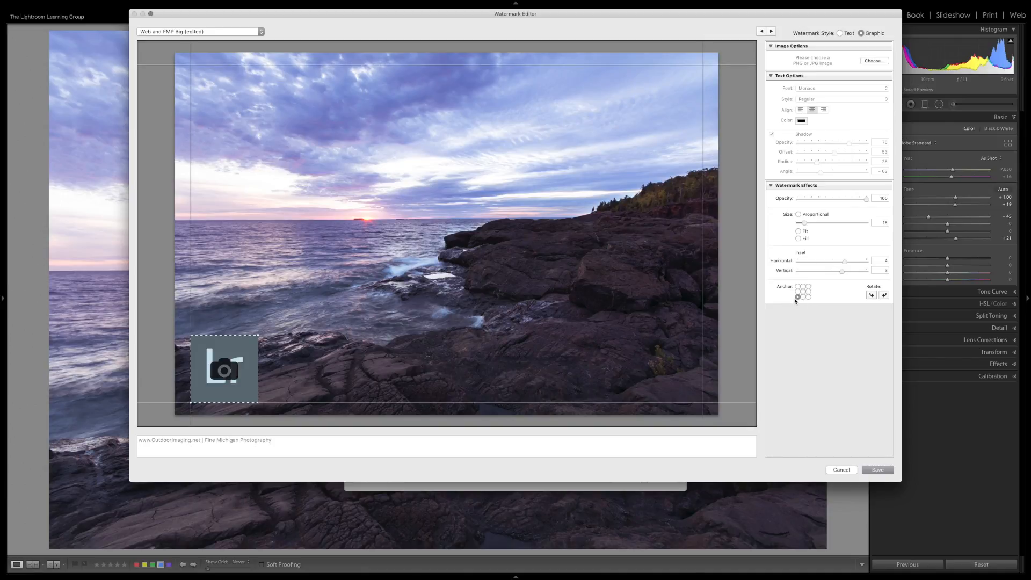
{"action": "left_click", "coordinate": [808, 297]}
{"action": "left_click", "coordinate": [803, 291]}
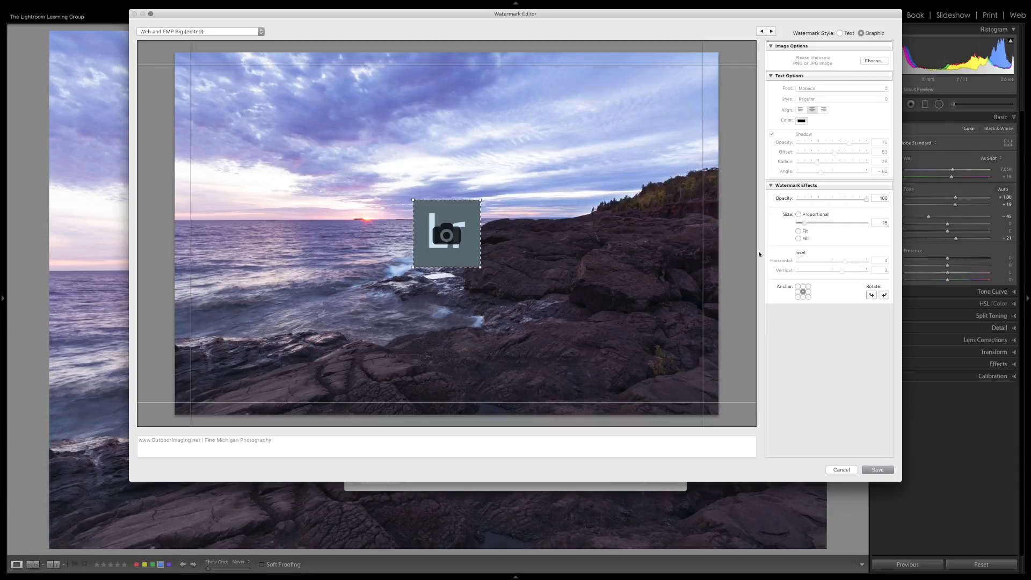
Step: Lower the logo's opacity to 64 and place it at the photo's bottom-right corner at proportional size 4
{"action": "left_click_drag", "start_coordinate": [480, 267], "coordinate": [511, 297]}
{"action": "left_click_drag", "start_coordinate": [865, 198], "coordinate": [844, 205]}
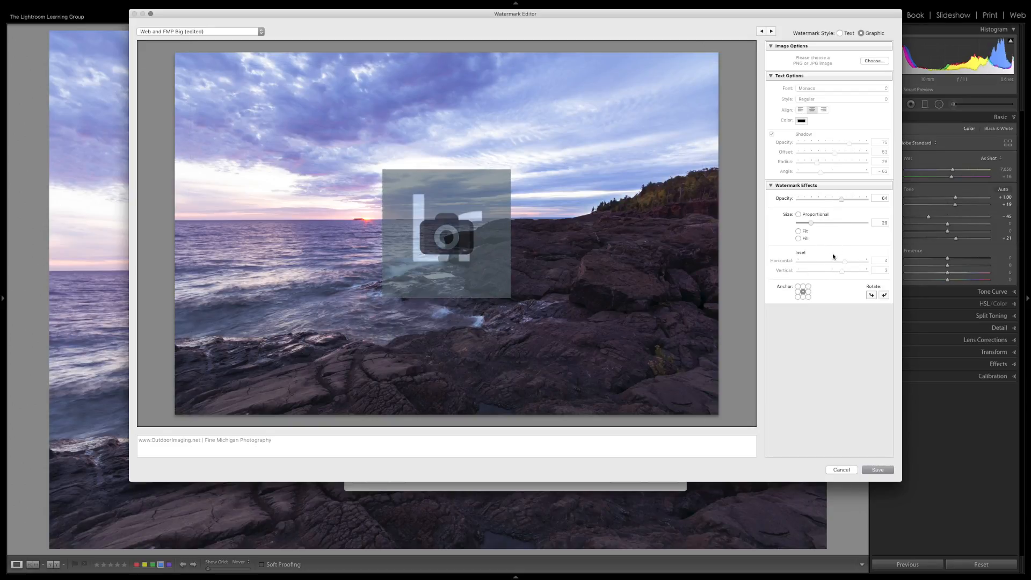
{"action": "left_click", "coordinate": [809, 297]}
{"action": "left_click_drag", "start_coordinate": [814, 221], "coordinate": [800, 222]}
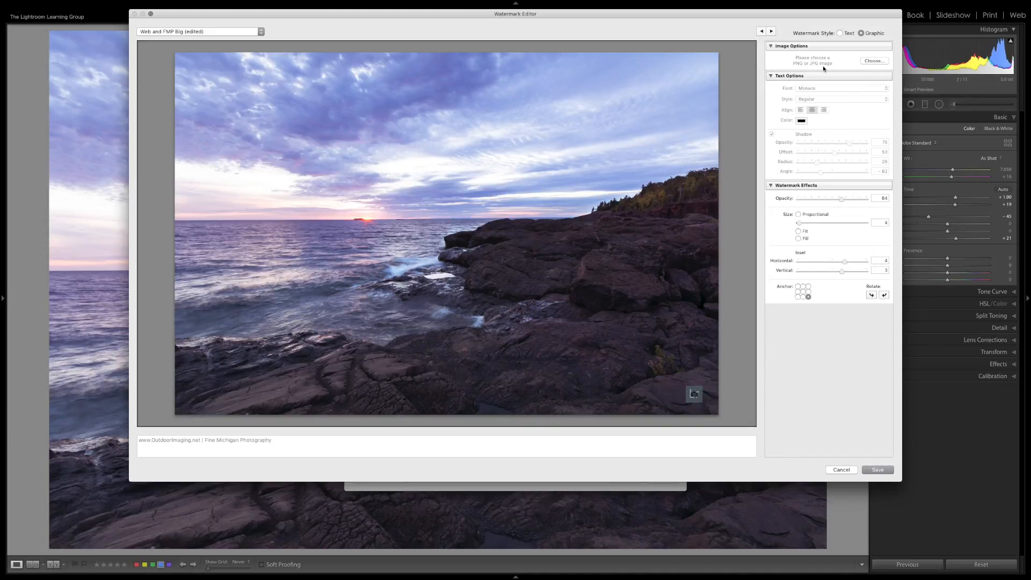
Step: Replace the graphic with the white lightroom learning group PNG from the Desktop and enlarge it to size 34
{"action": "left_click", "coordinate": [875, 60]}
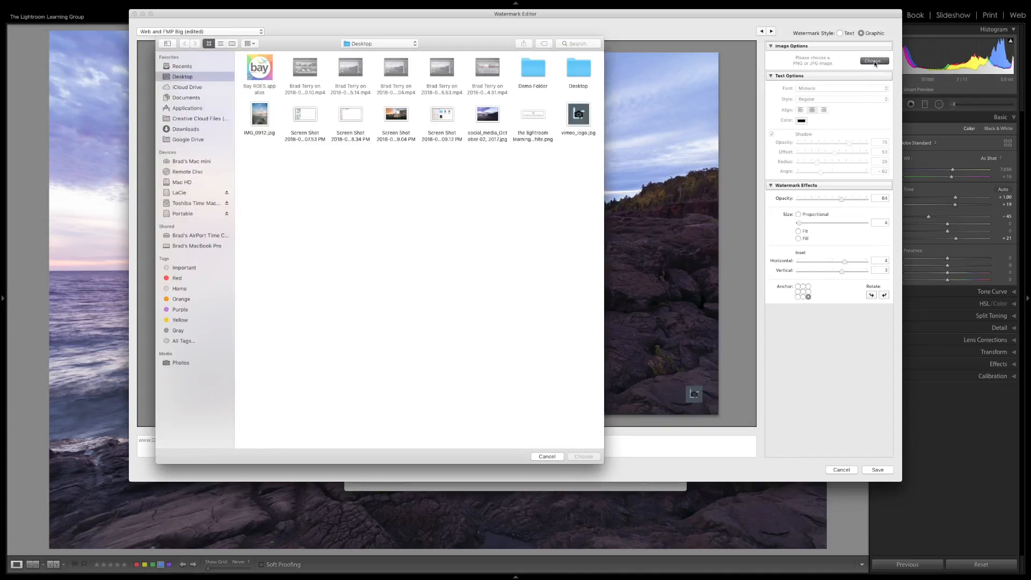
{"action": "left_click", "coordinate": [530, 116]}
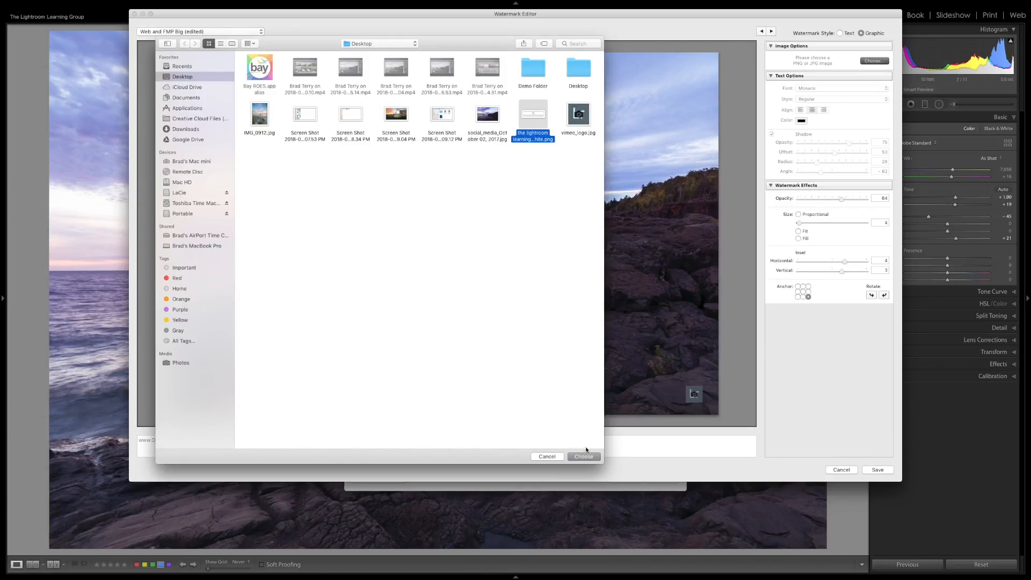
{"action": "left_click", "coordinate": [579, 456]}
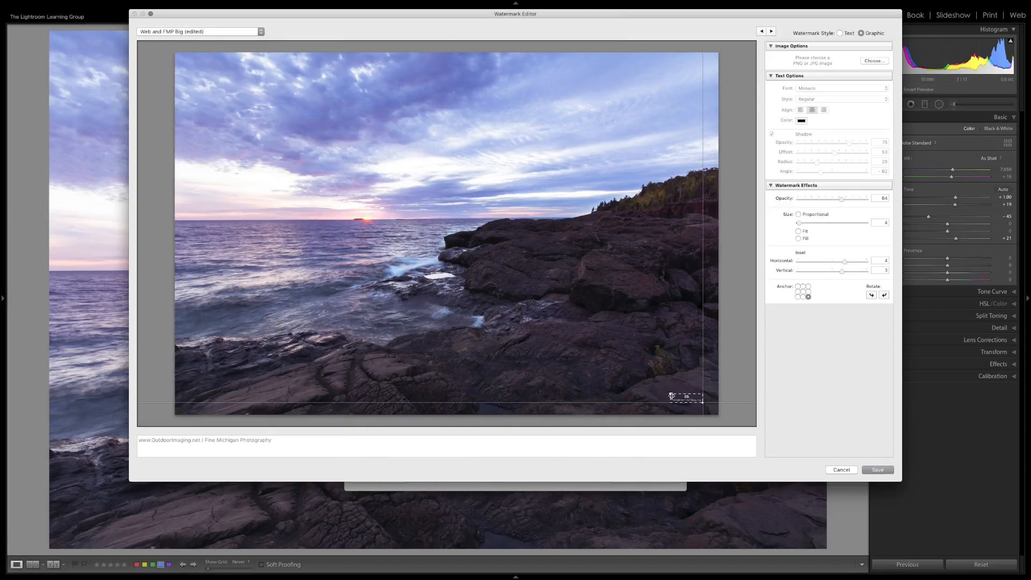
{"action": "left_click_drag", "start_coordinate": [672, 396], "coordinate": [414, 284]}
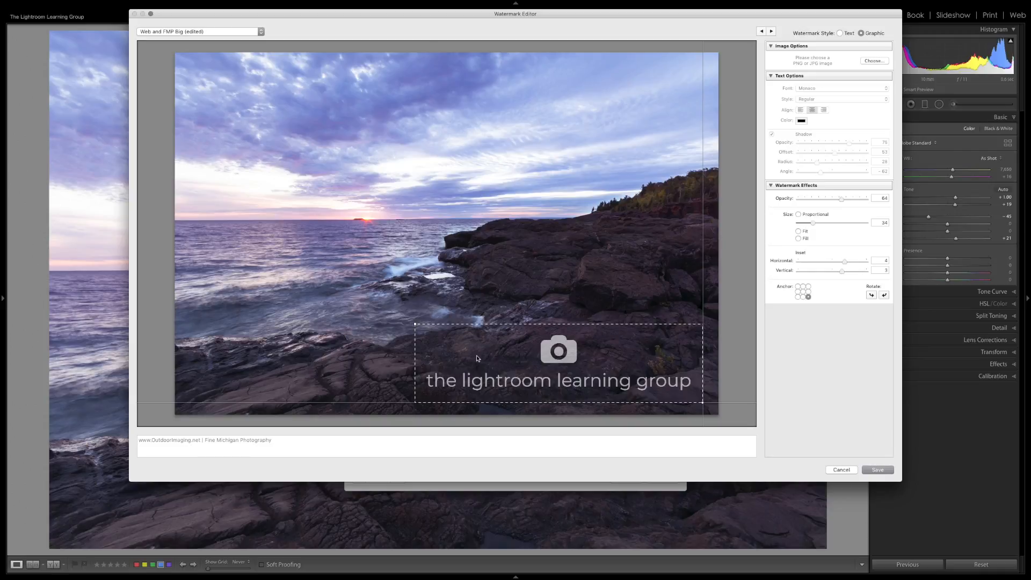
Step: Cycle the new logo's anchor through center, bottom left and top left, finishing at the bottom-right corner
{"action": "left_click", "coordinate": [804, 292]}
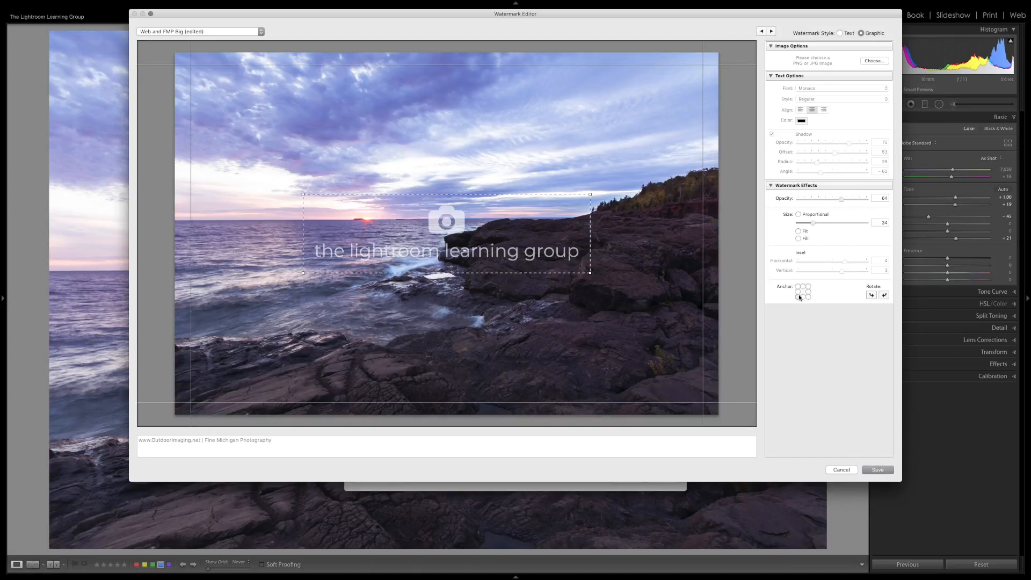
{"action": "left_click", "coordinate": [797, 296]}
{"action": "left_click", "coordinate": [797, 286]}
{"action": "left_click", "coordinate": [809, 296]}
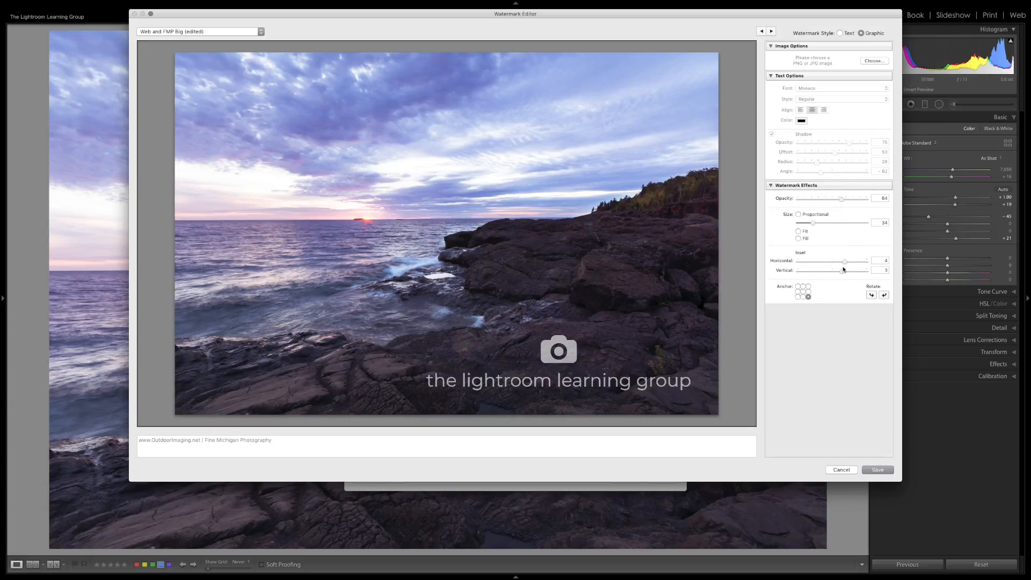
Step: Set the logo's horizontal and vertical insets to 1, its proportional size to 14 and its opacity to 29
{"action": "mouse_move", "coordinate": [846, 261]}
{"action": "left_mouse_down"}
{"action": "mouse_move", "coordinate": [833, 261]}
{"action": "mouse_move", "coordinate": [837, 271]}
{"action": "left_mouse_up"}
{"action": "left_click_drag", "start_coordinate": [817, 223], "coordinate": [805, 224]}
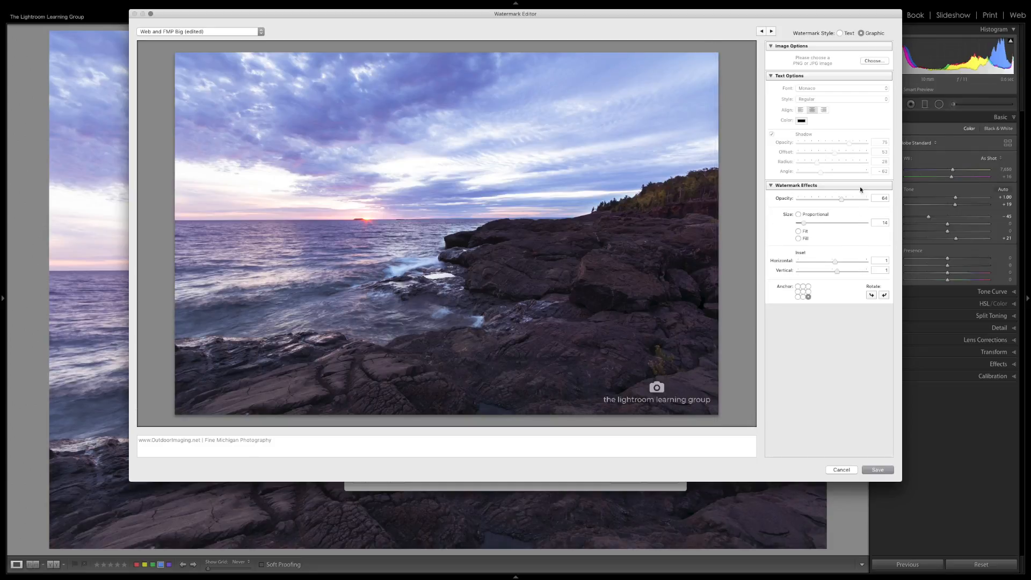
{"action": "left_click_drag", "start_coordinate": [844, 200], "coordinate": [818, 199]}
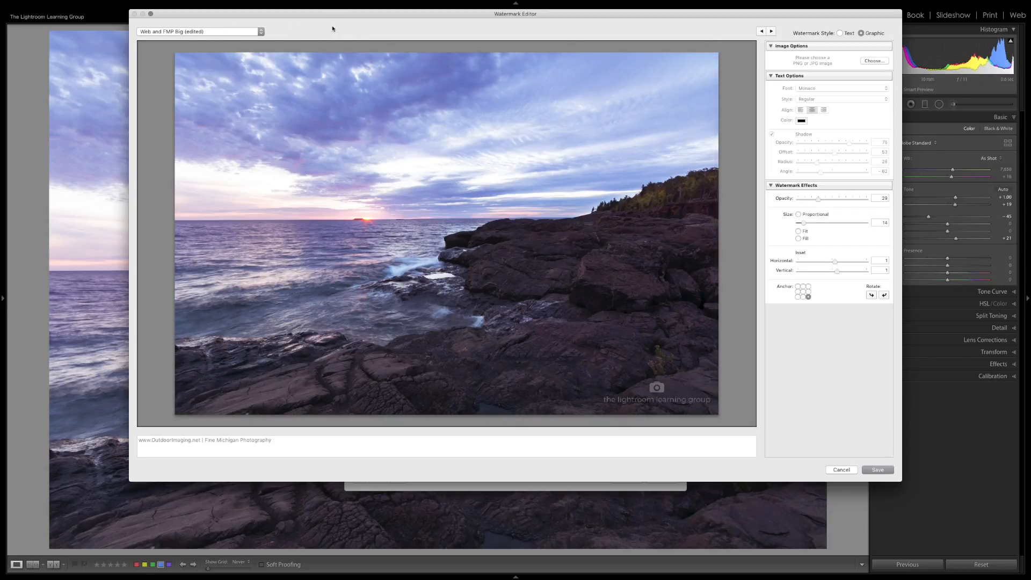
Step: Save the current watermark settings as a new preset named LLG_LR
{"action": "left_click", "coordinate": [261, 33]}
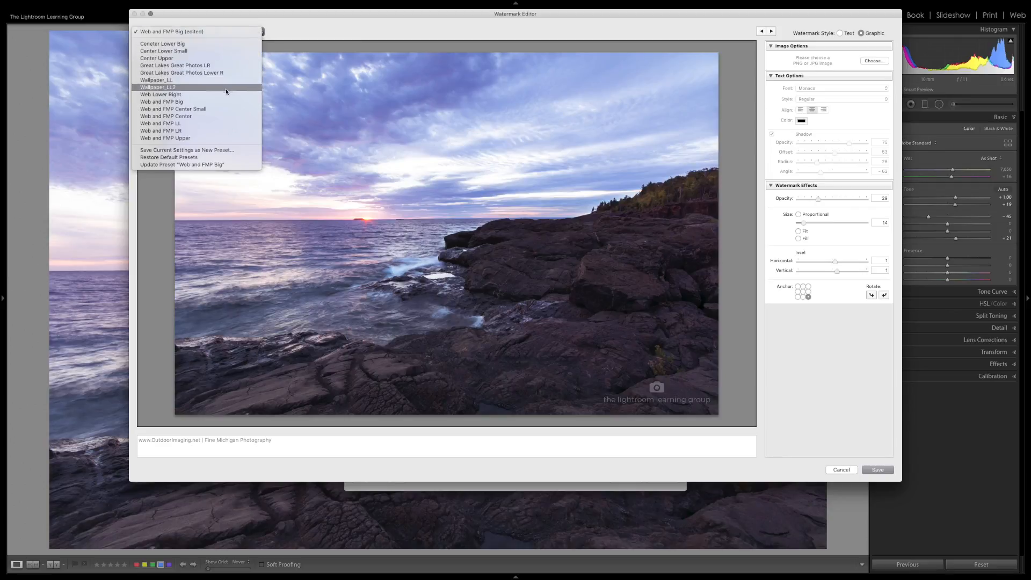
{"action": "left_click", "coordinate": [220, 152]}
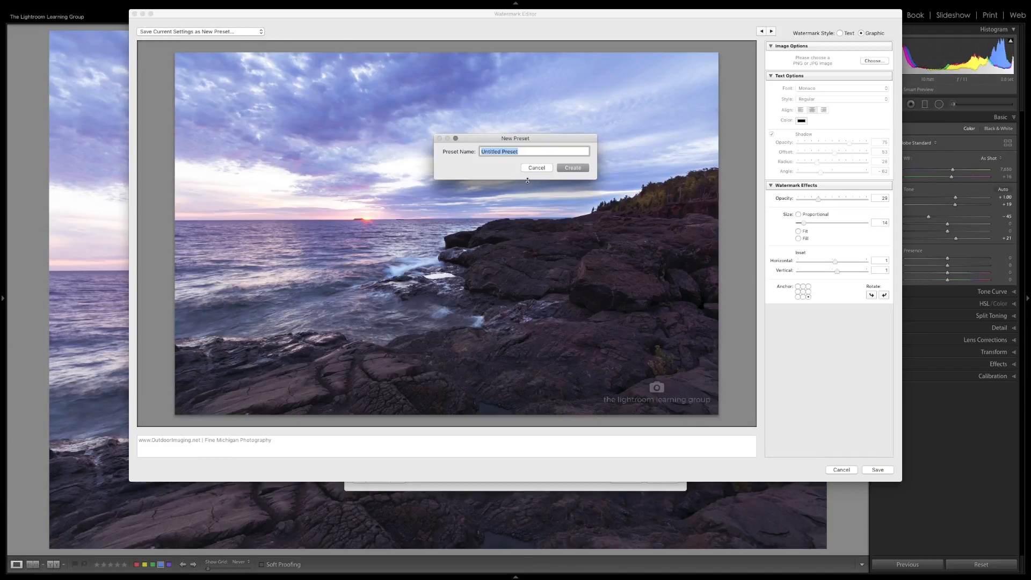
{"action": "type", "text": "LLG_LR"}
{"action": "key", "text": "Return"}
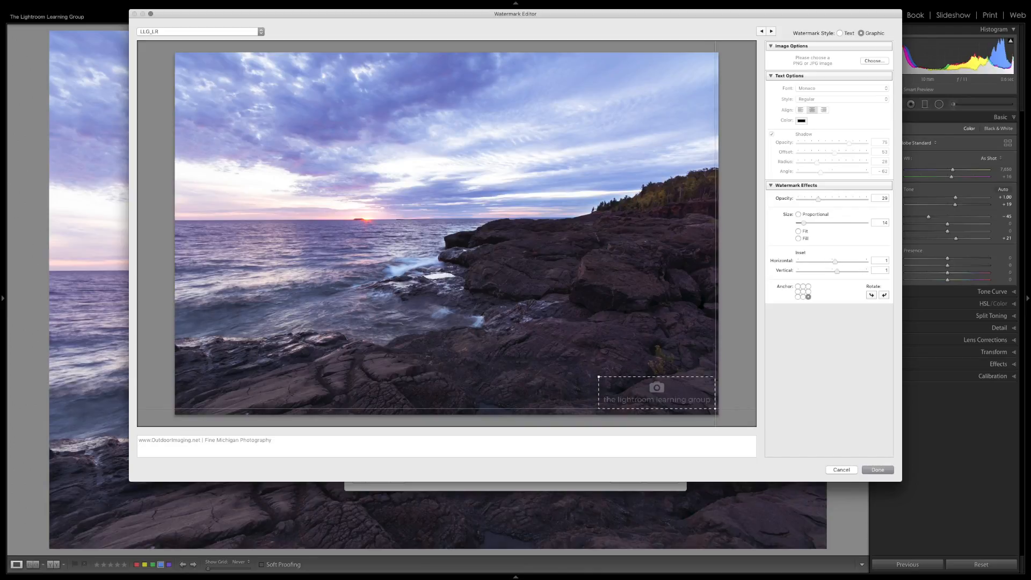
Step: Accept the edited watermark and export the photo to the Desktop folder, overwriting the existing file of the same name
{"action": "key", "text": "Return"}
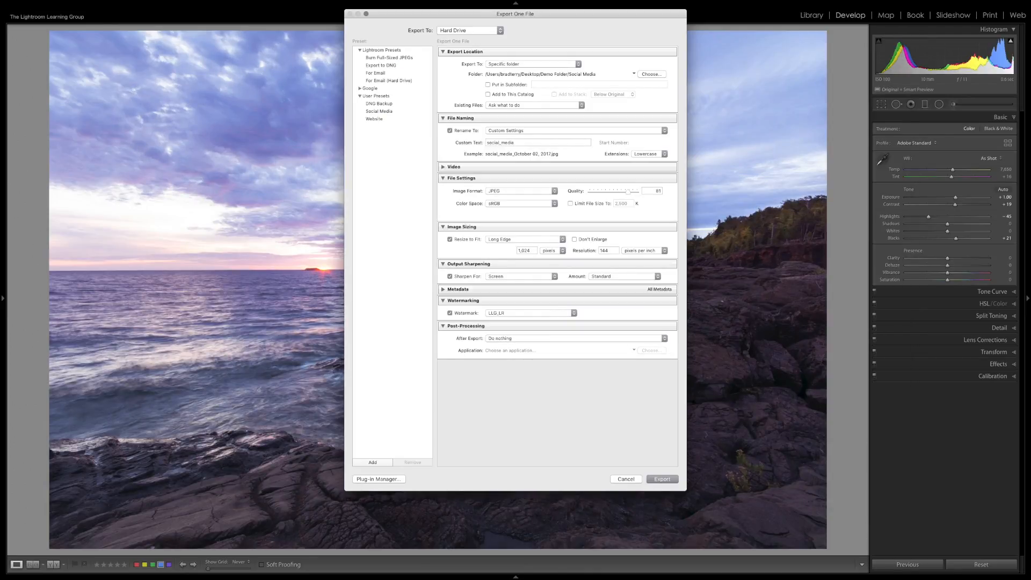
{"action": "left_click", "coordinate": [651, 74]}
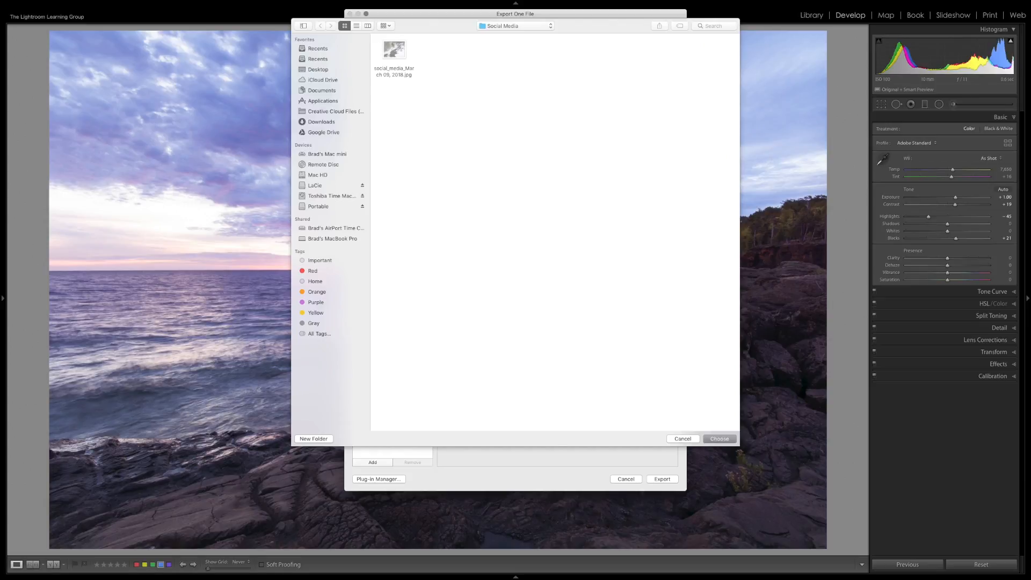
{"action": "left_click", "coordinate": [318, 69]}
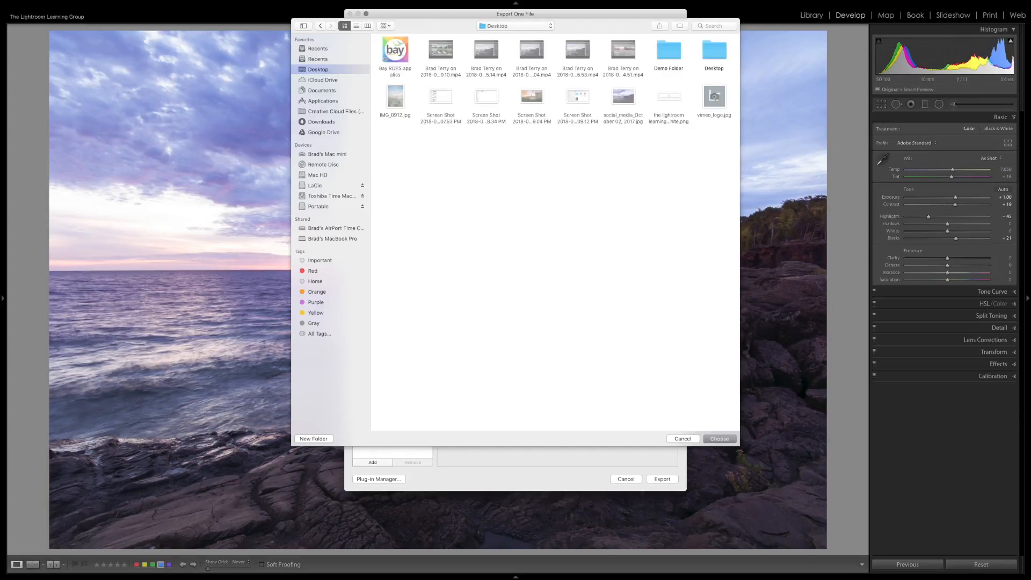
{"action": "key", "text": "Return"}
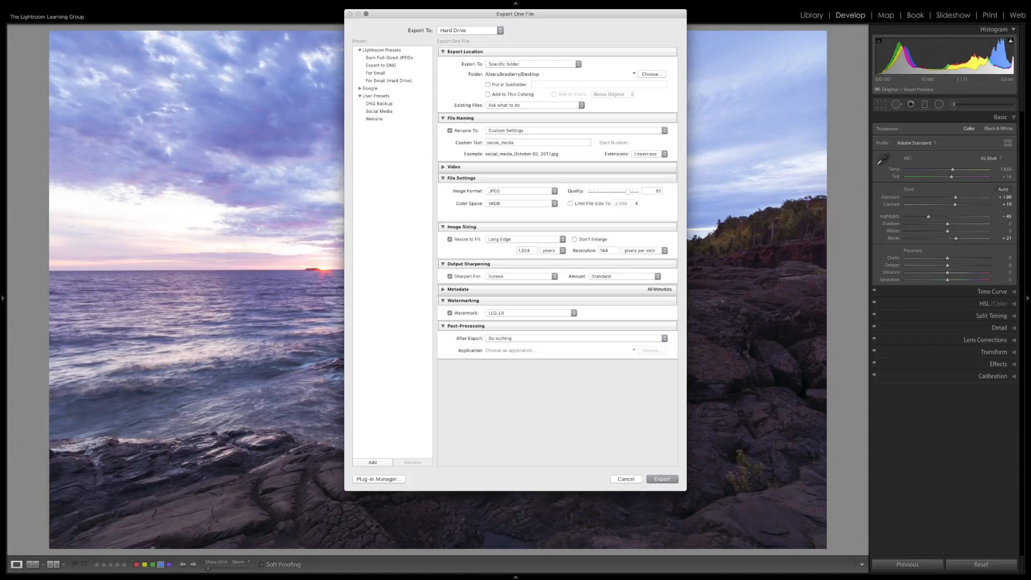
{"action": "key", "text": "Return"}
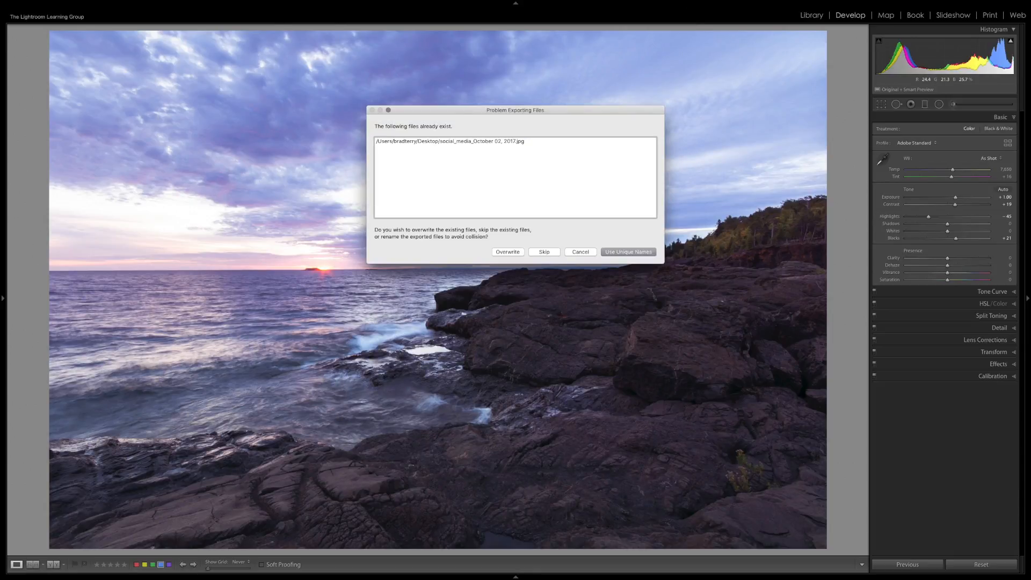
{"action": "key", "text": "Return"}
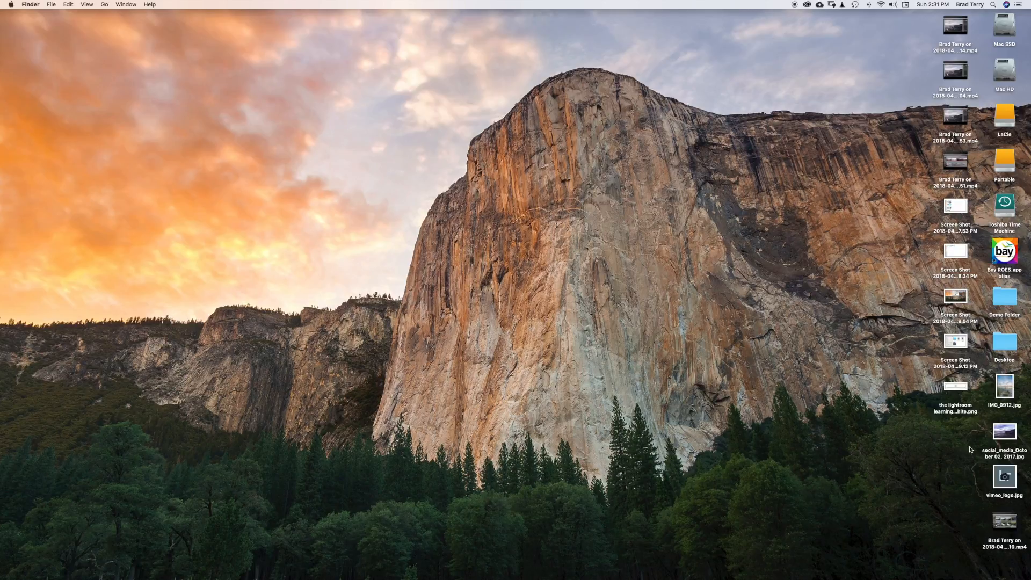
Step: Open the exported social_media_October 02, 2017.jpg from the Desktop in Preview and view it full screen
{"action": "double_click", "coordinate": [1006, 435]}
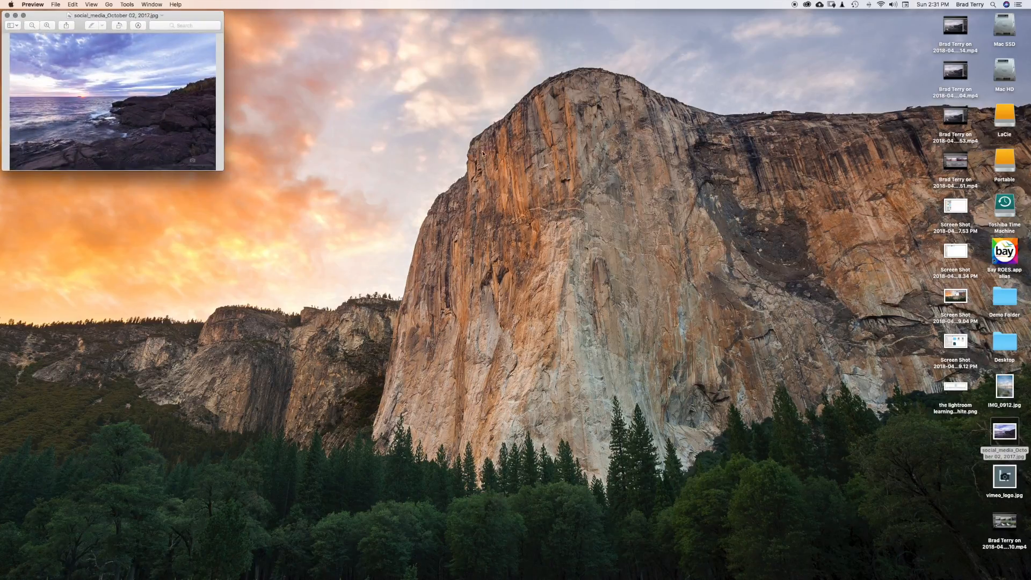
{"action": "left_click", "coordinate": [23, 15]}
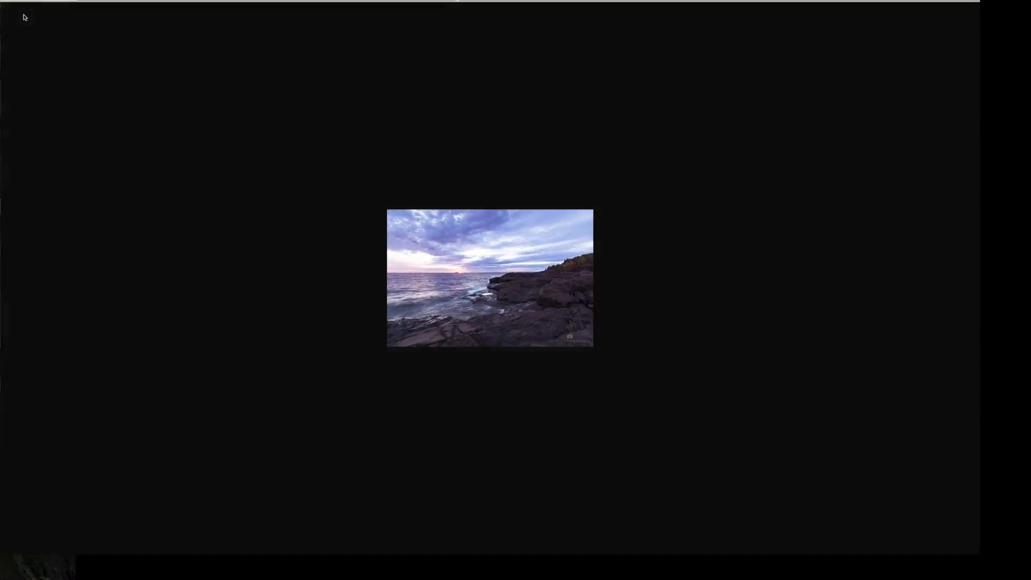